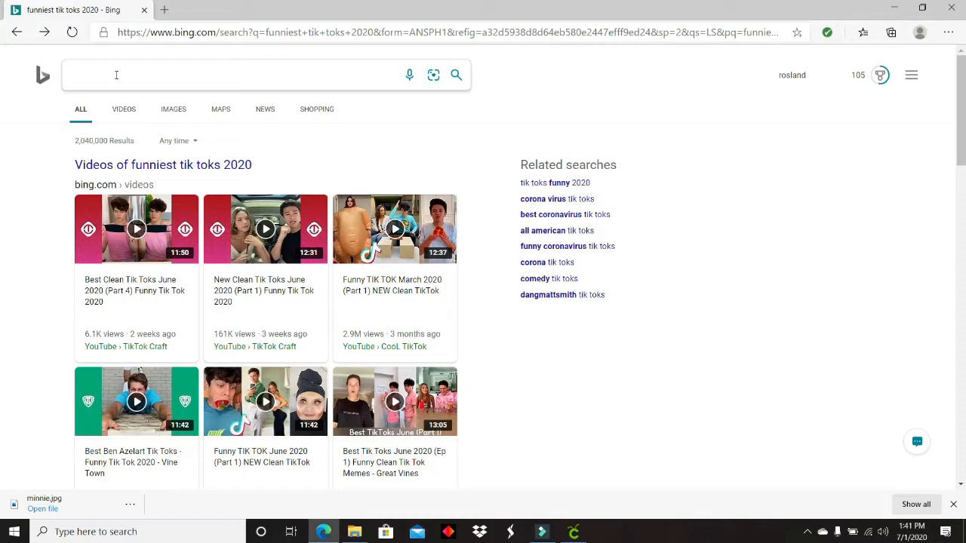
- Search for "minnie mouse clipart" and save the full-body Minnie picture with the pink bow and hands at her head as minnie
type("minnie mouse clipart")
key("Return")
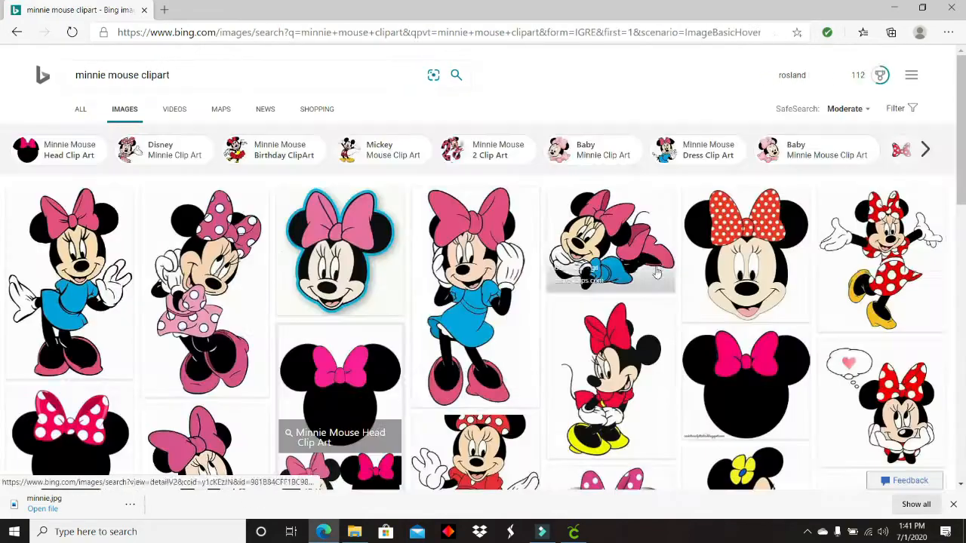
scroll(461, 302, "down", 1)
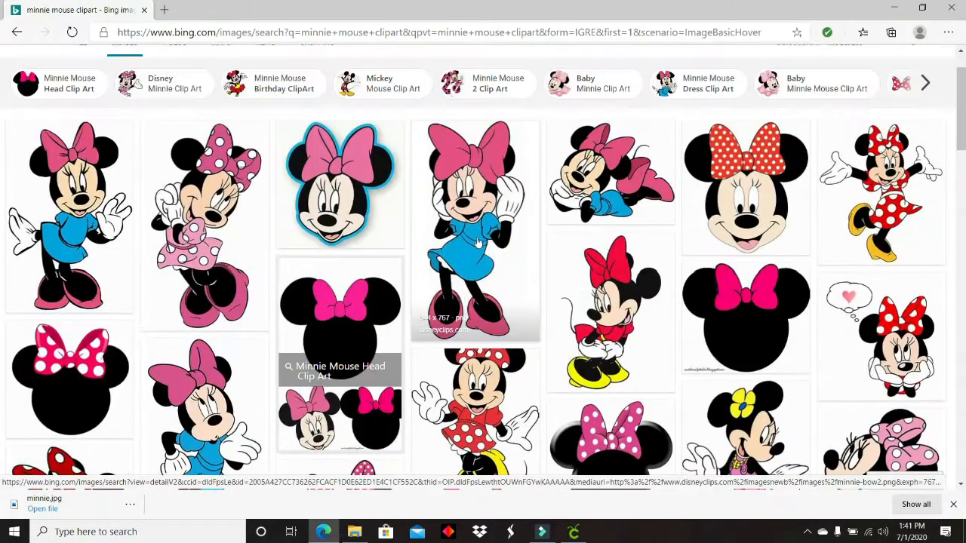
right_click(472, 243)
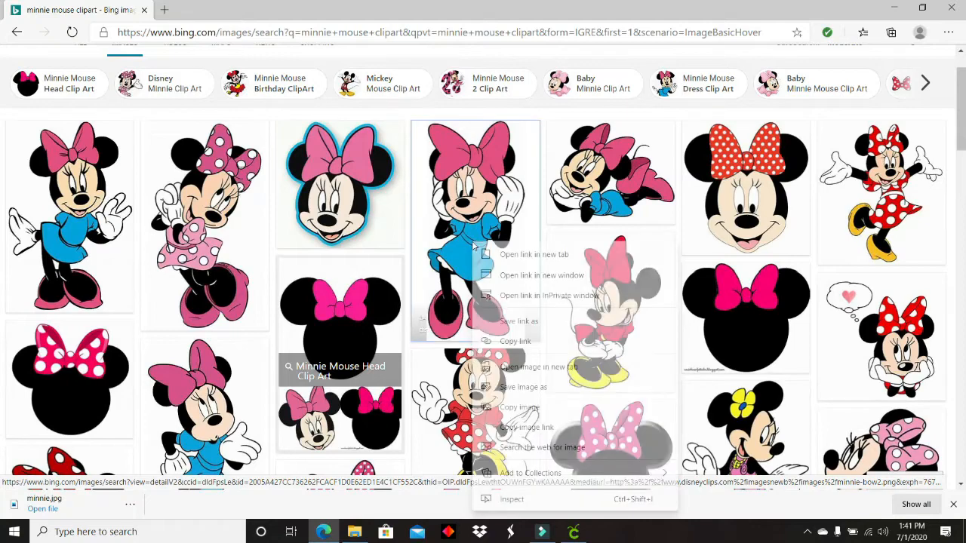
left_click(518, 387)
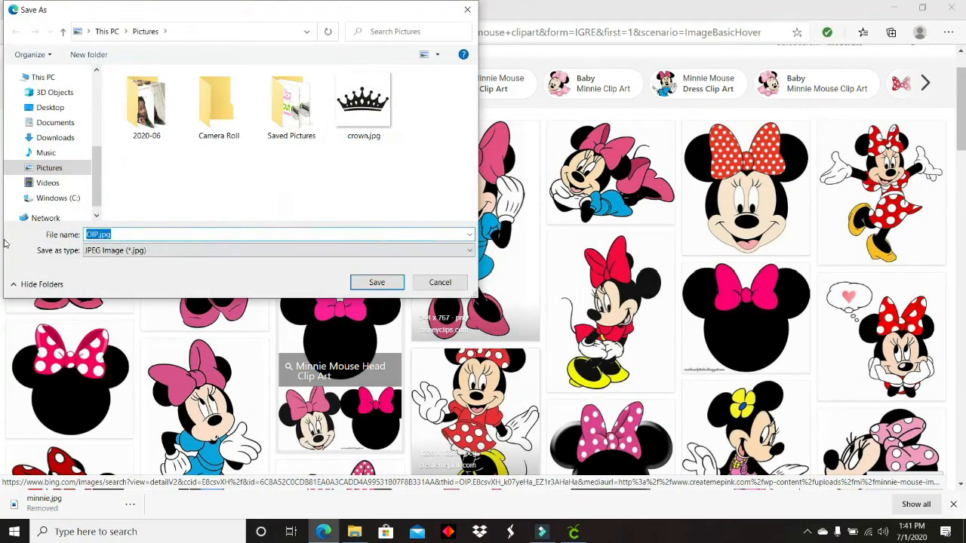
type("minnie")
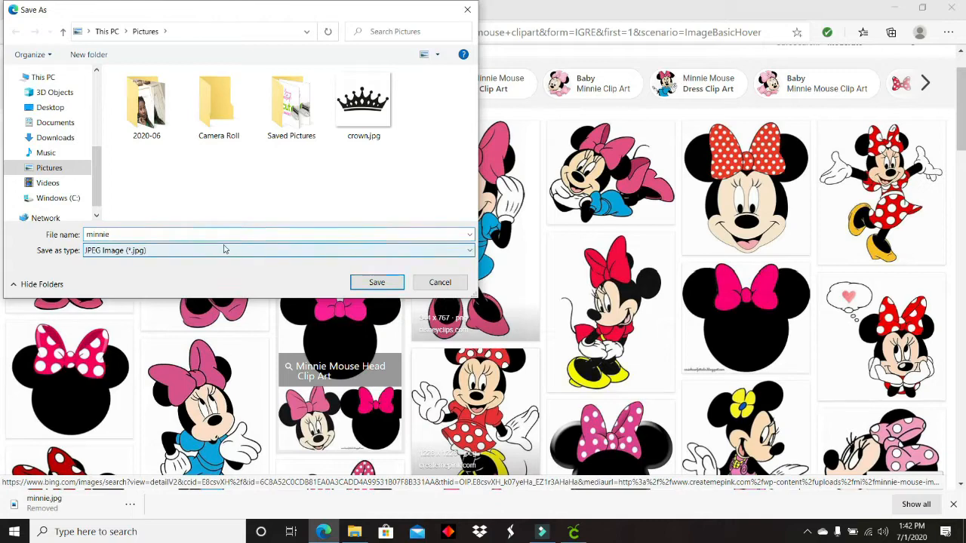
left_click(389, 289)
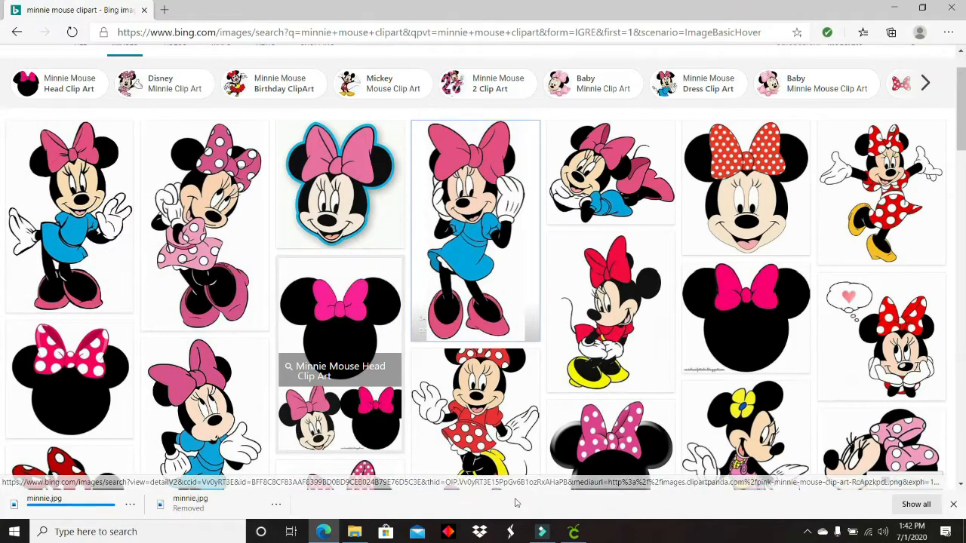
- Switch to Cricut Design Space and upload minnie.jpg from the Pictures folder as a Complex image
key("alt+Tab")
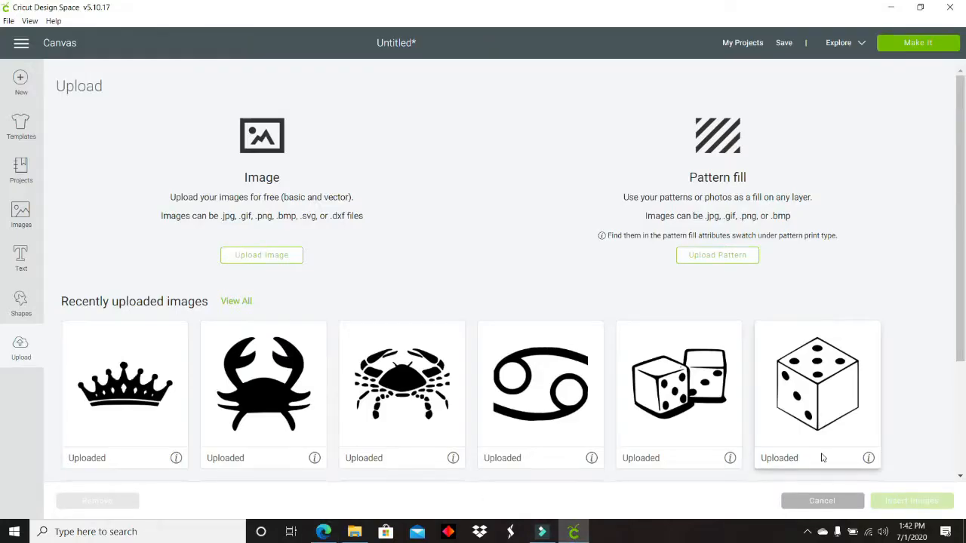
left_click(275, 257)
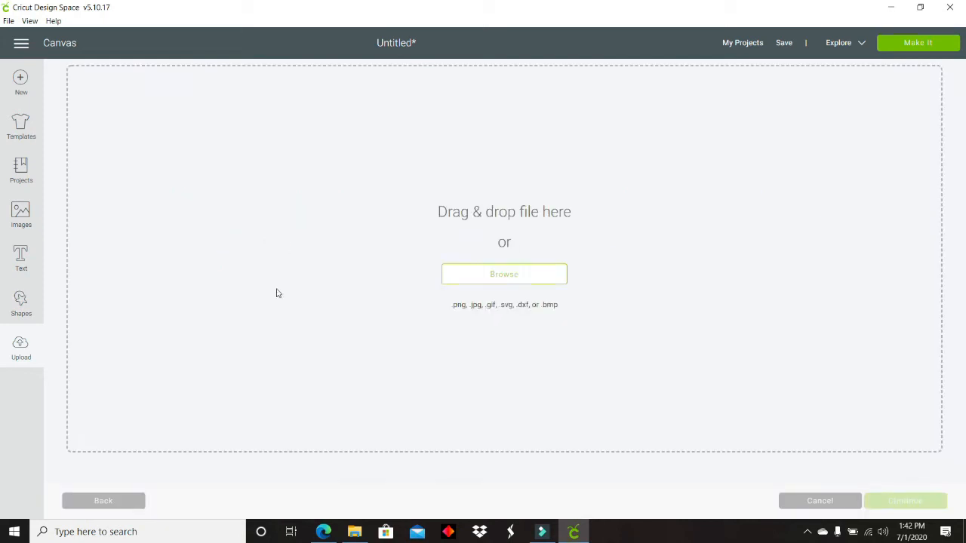
left_click(469, 276)
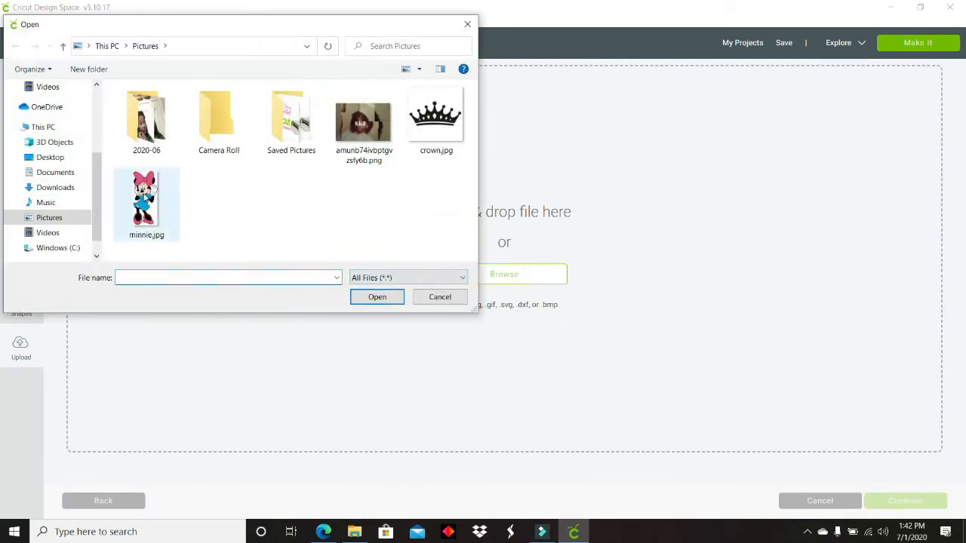
left_click(139, 215)
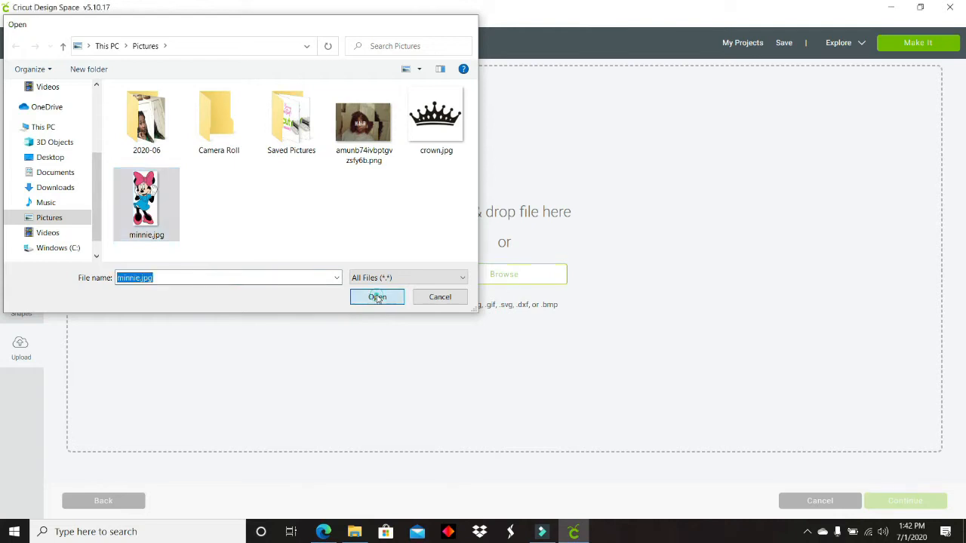
left_click(360, 299)
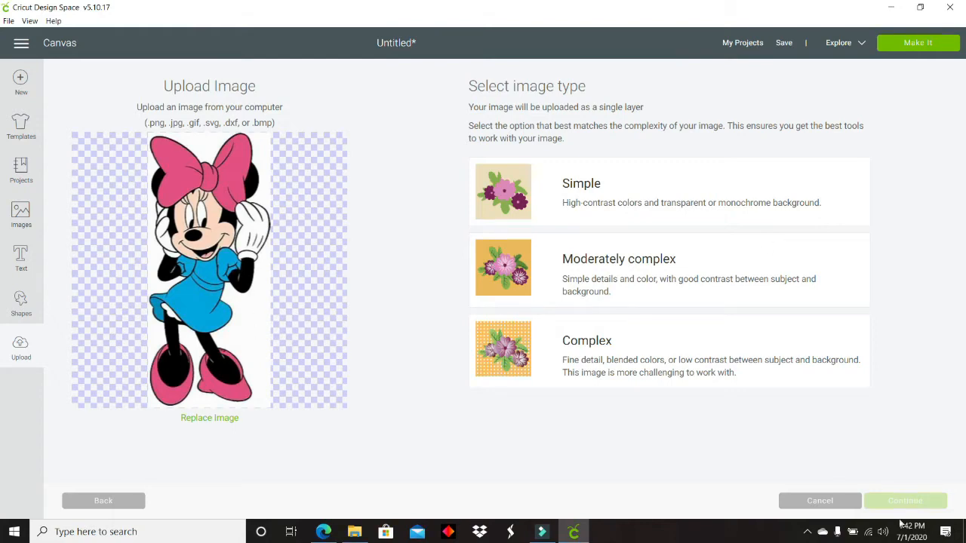
left_click(638, 358)
left_click(892, 503)
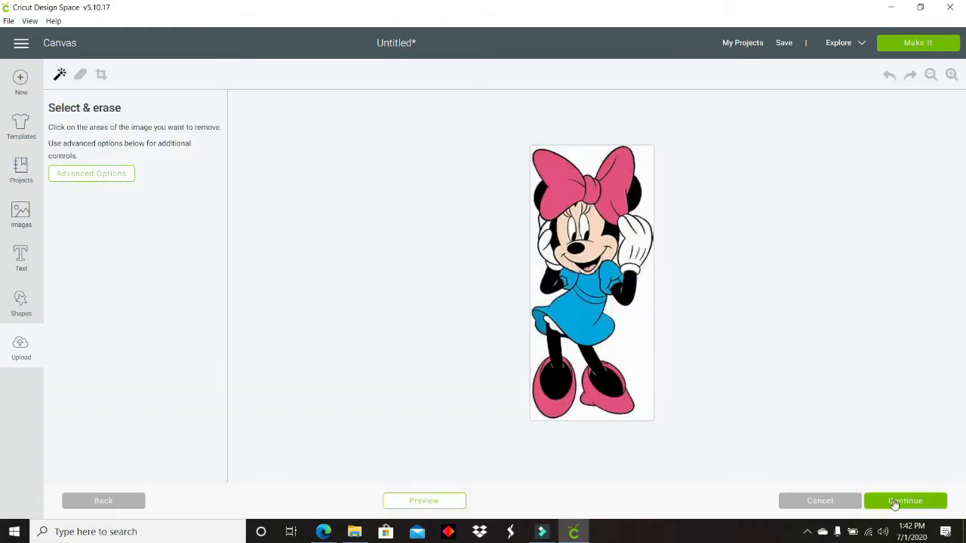
- Try to erase the white background, both pink bow loops and the bow's knot from the Minnie image
left_click(951, 75)
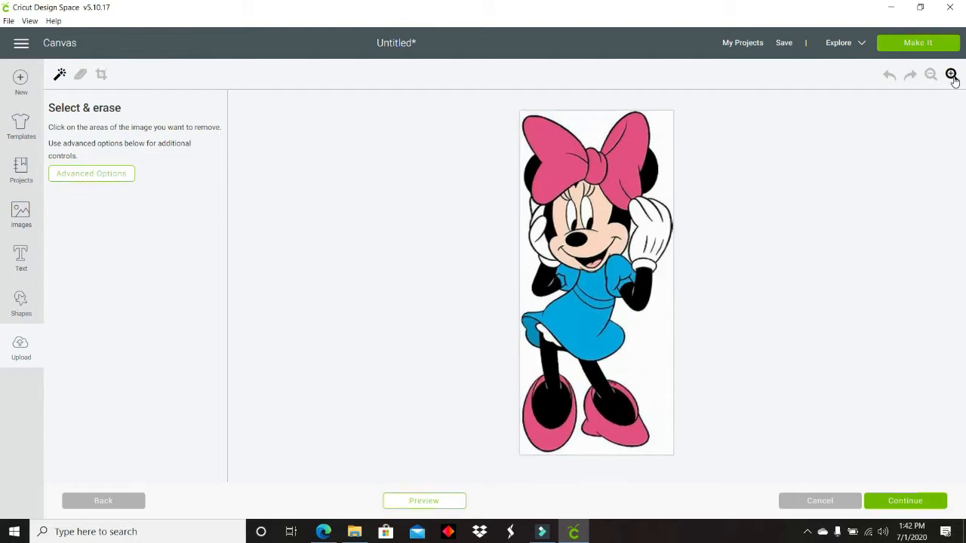
left_click(951, 75)
left_click(952, 76)
left_click(951, 75)
left_click(951, 76)
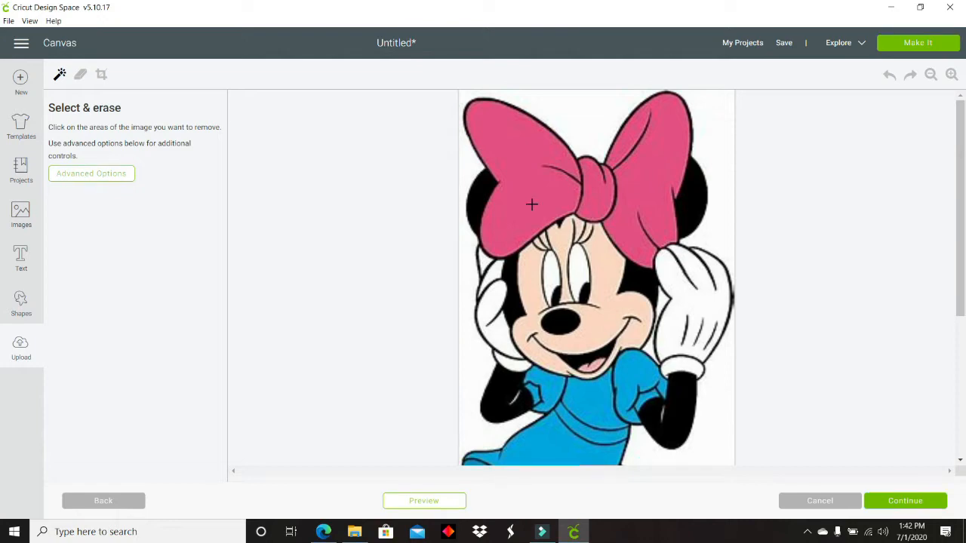
left_click(575, 125)
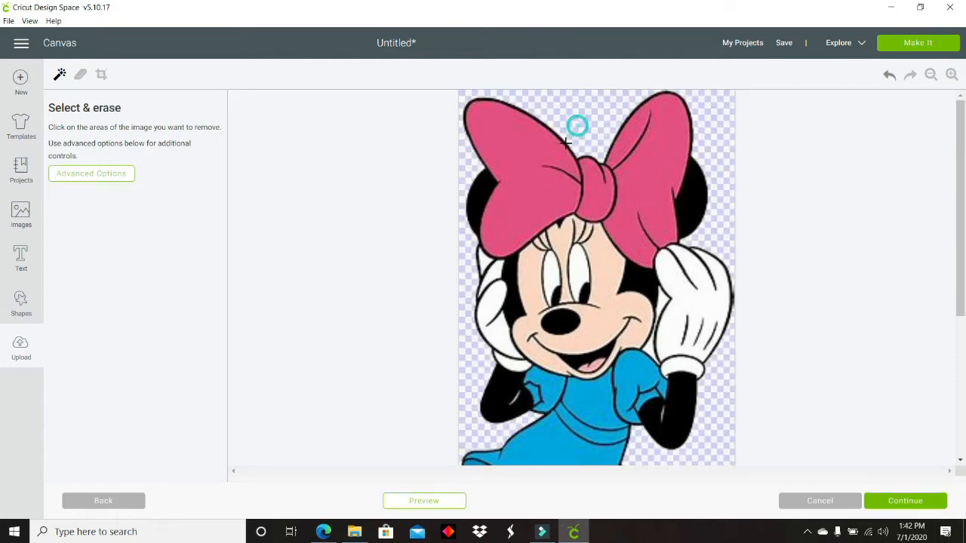
left_click(521, 179)
left_click(637, 203)
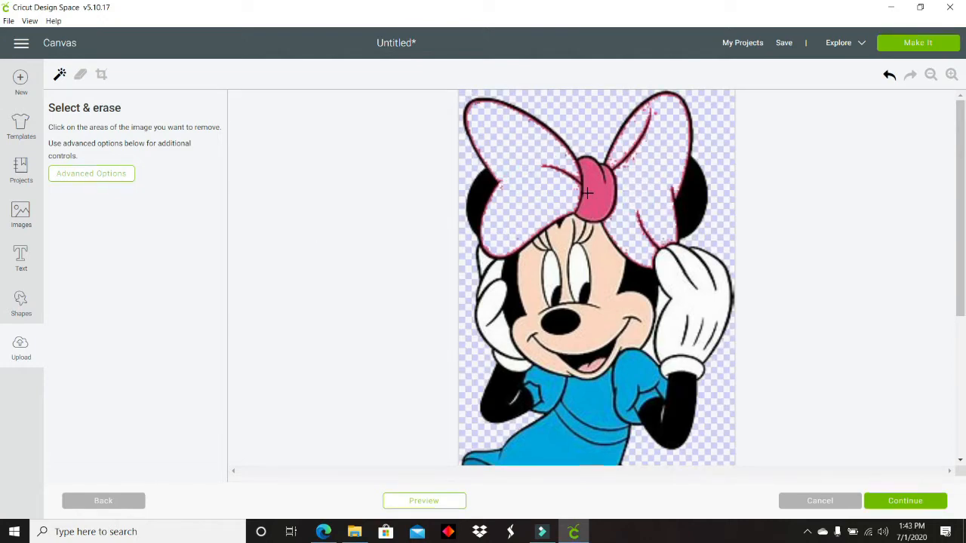
left_click(588, 193)
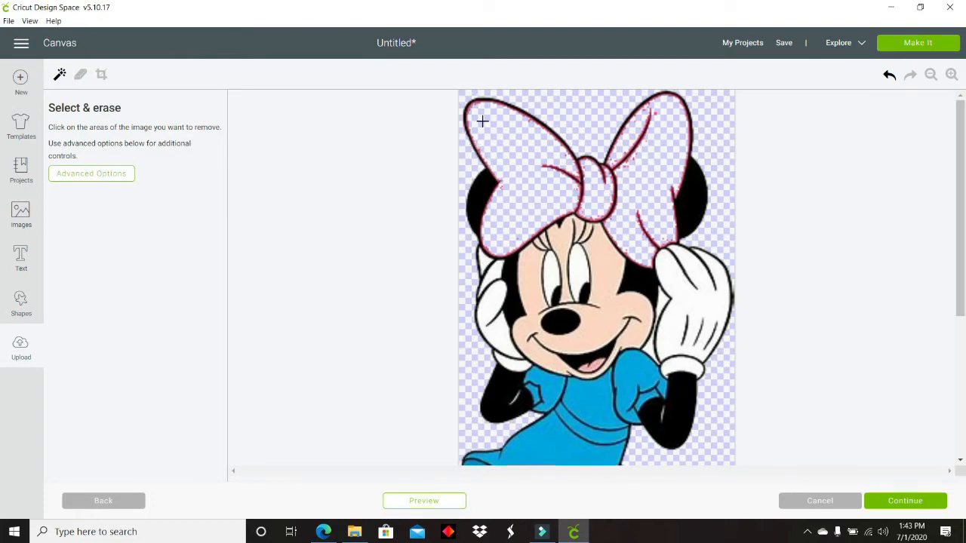
- Preview the cut silhouette of the erased image and examine the outline's edges from bow to shoes
left_click(455, 502)
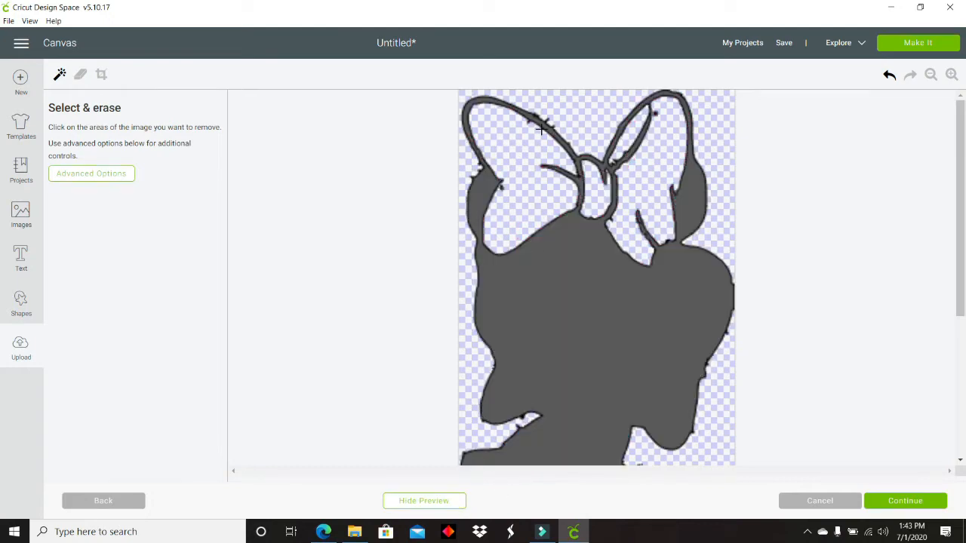
scroll(644, 223, "down", 2)
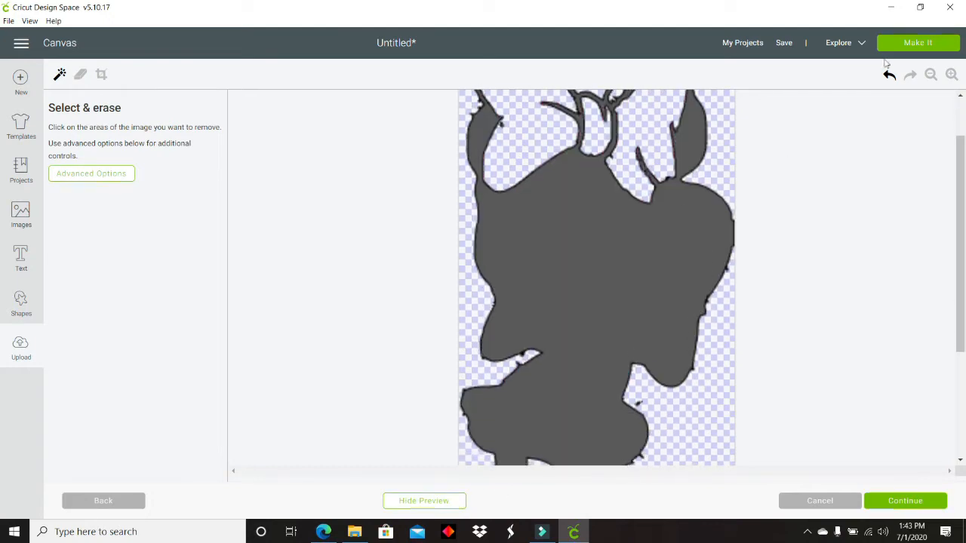
left_click(931, 77)
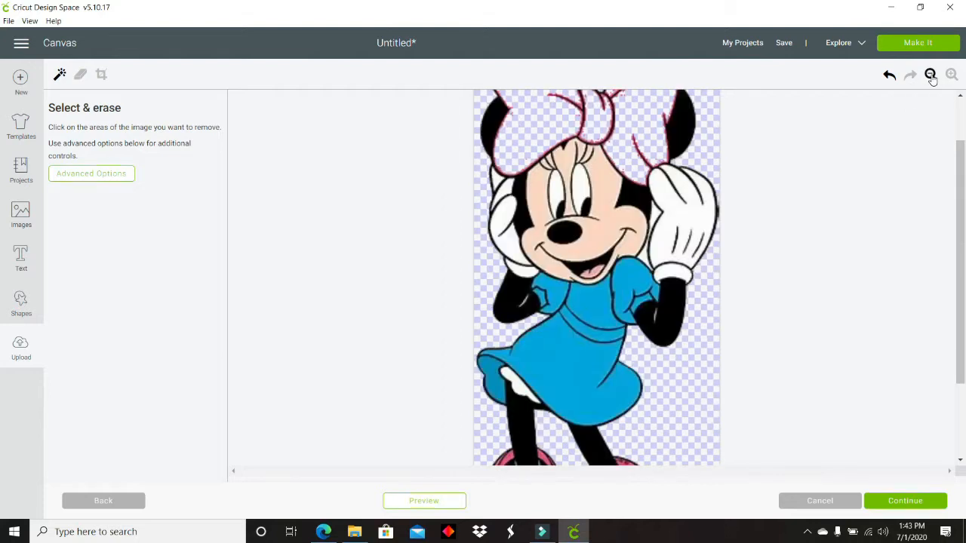
left_click(931, 77)
left_click(930, 77)
left_click(931, 77)
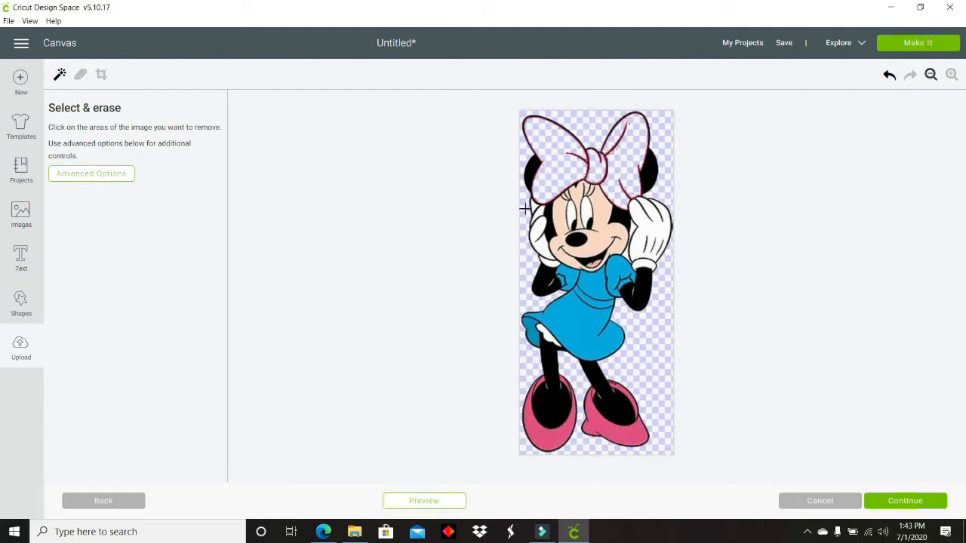
left_click(449, 502)
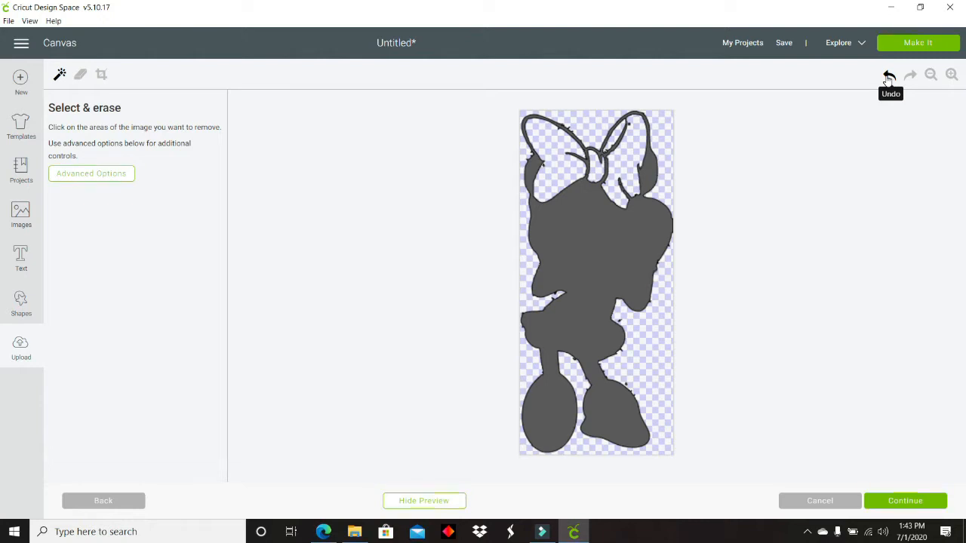
left_click(434, 502)
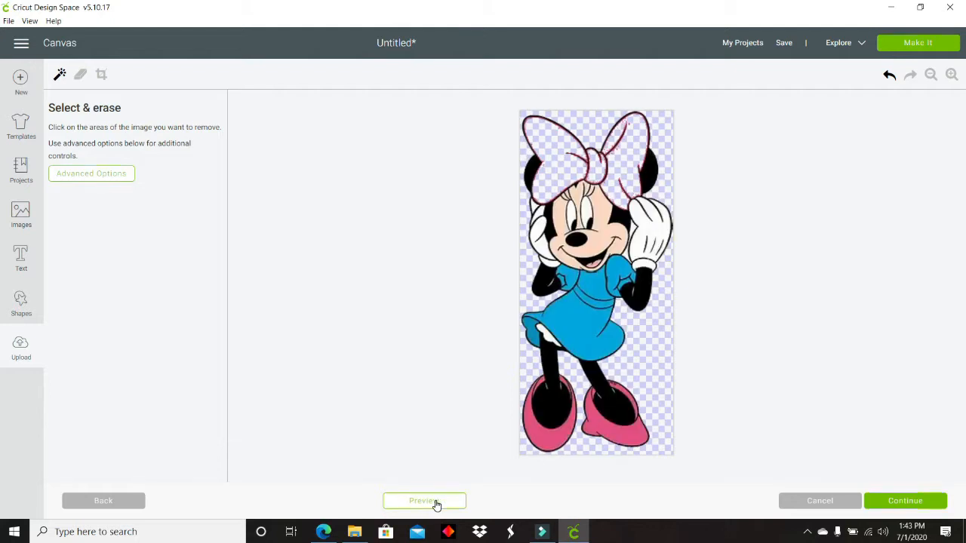
- Undo all the erasures of the background and the pink bow
left_click(889, 75)
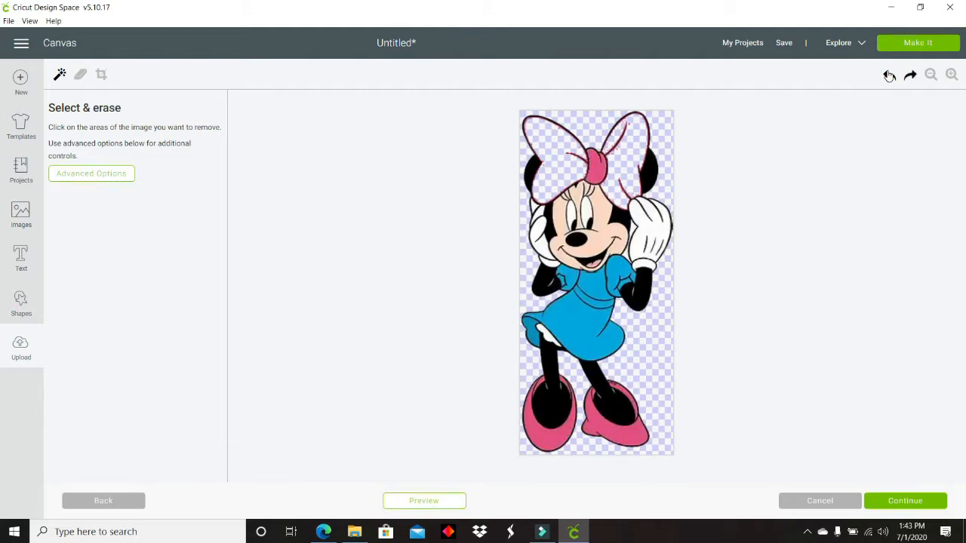
left_click(888, 75)
left_click(889, 75)
left_click(889, 75)
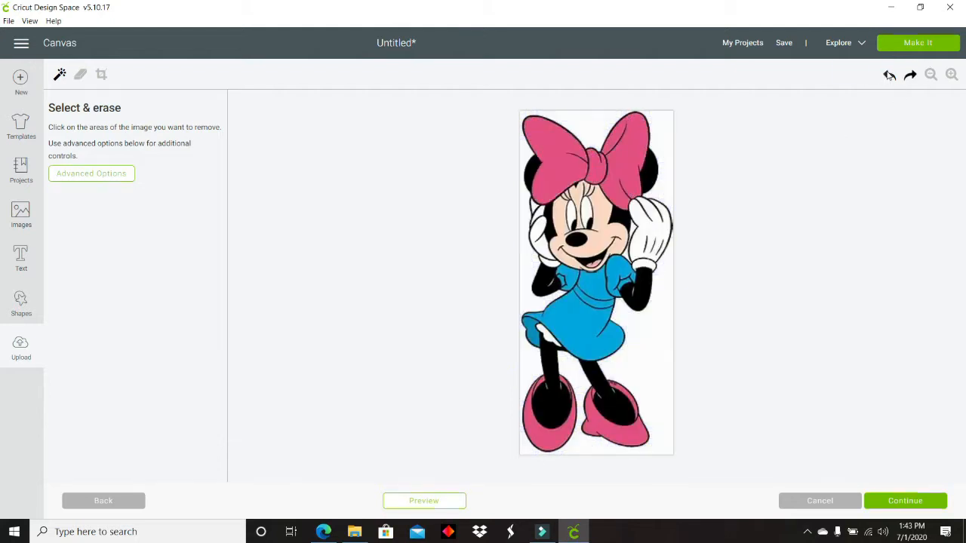
- Show the advanced erase options and set the color tolerance to 40
left_click(124, 174)
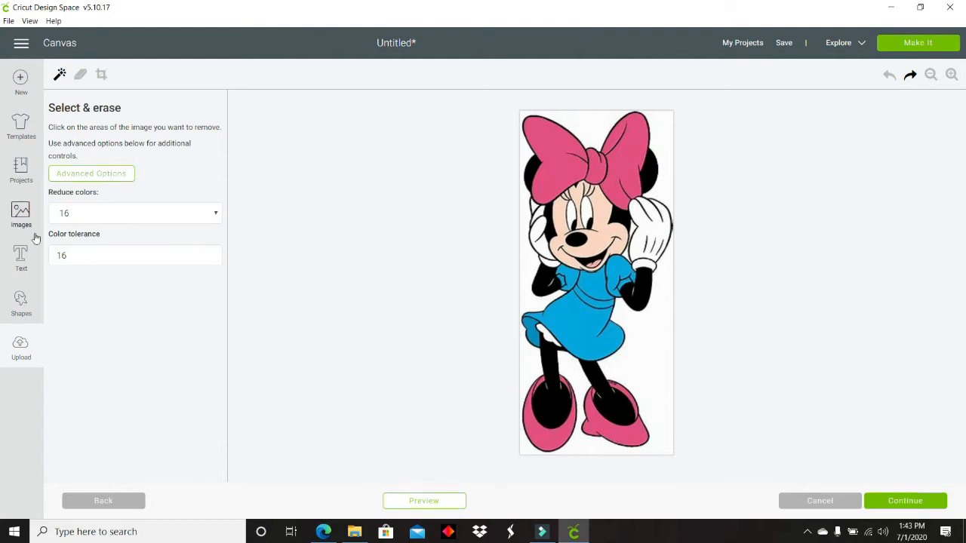
left_click(210, 254)
left_click(210, 254)
left_click(209, 255)
left_click(209, 255)
left_click(210, 255)
left_click(210, 255)
left_click(210, 254)
left_click(210, 255)
left_click(210, 255)
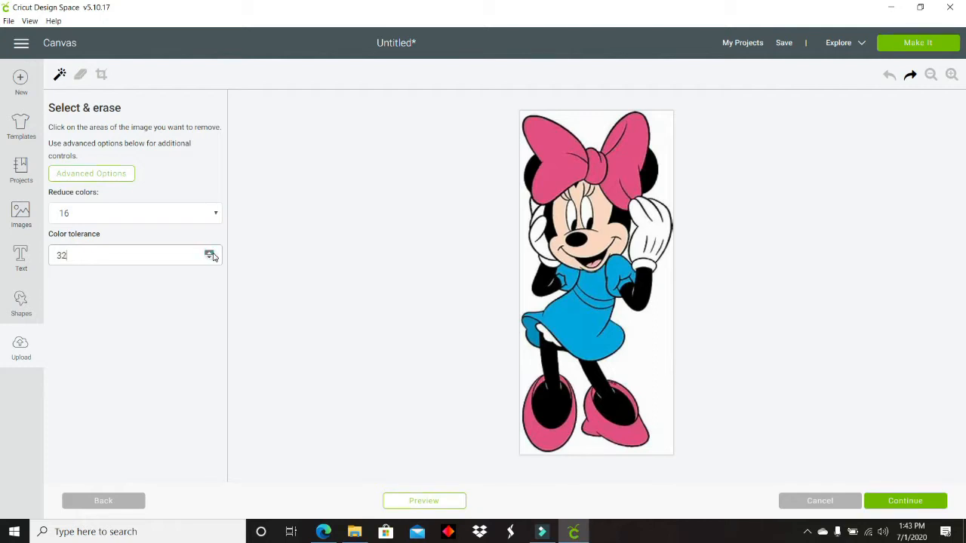
left_click(211, 255)
left_click(211, 255)
left_click(211, 255)
left_click(211, 255)
left_click(211, 255)
left_click(211, 255)
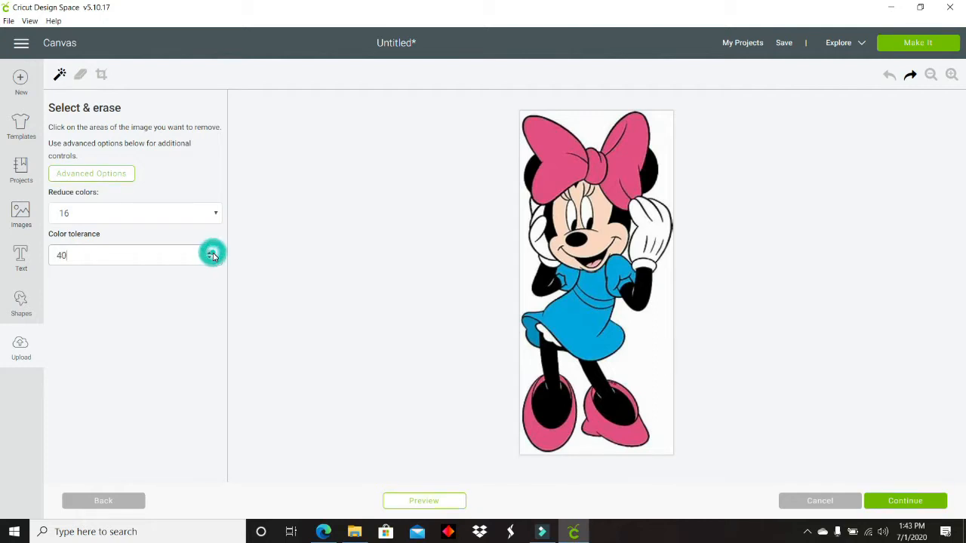
- Erase the white background and all the pink areas of Minnie's bow, including the knot
left_click(589, 128)
left_click(666, 134)
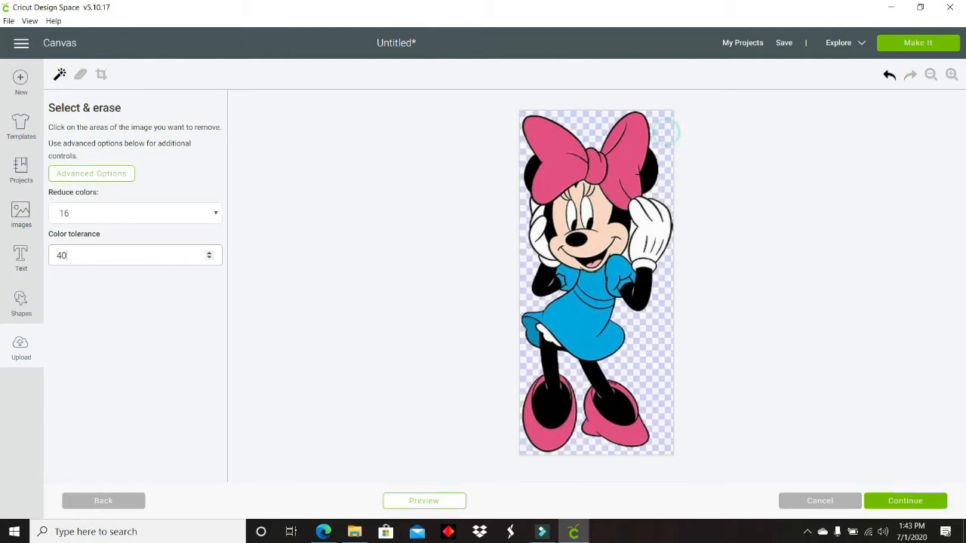
left_click(591, 167)
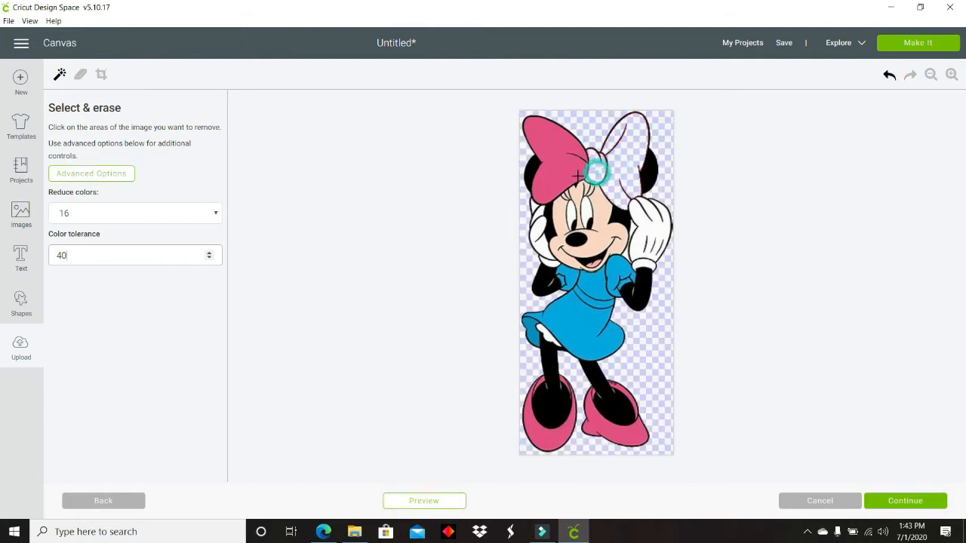
left_click(577, 176)
- Preview the cut silhouette again and check the smoothness of the bow and body outlines
left_click(951, 74)
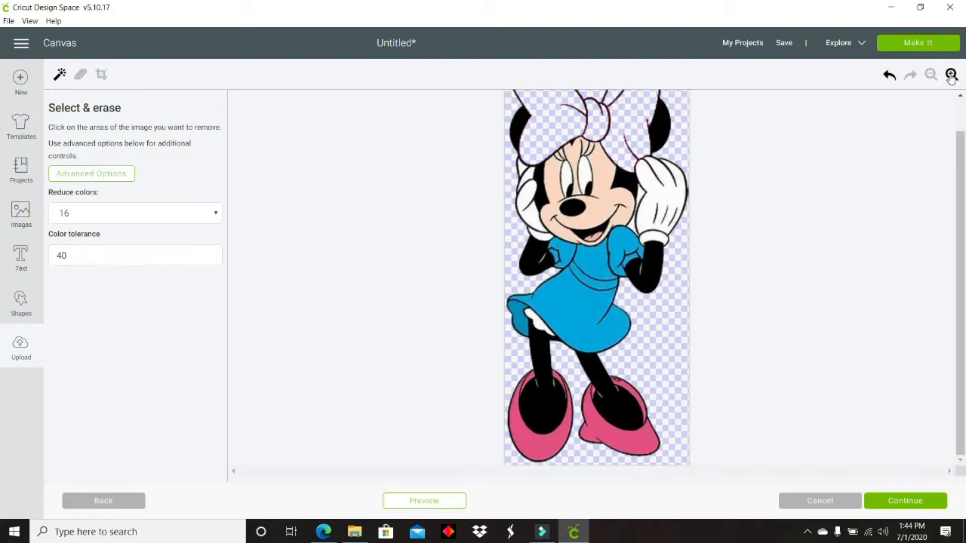
left_click(951, 75)
left_click(951, 76)
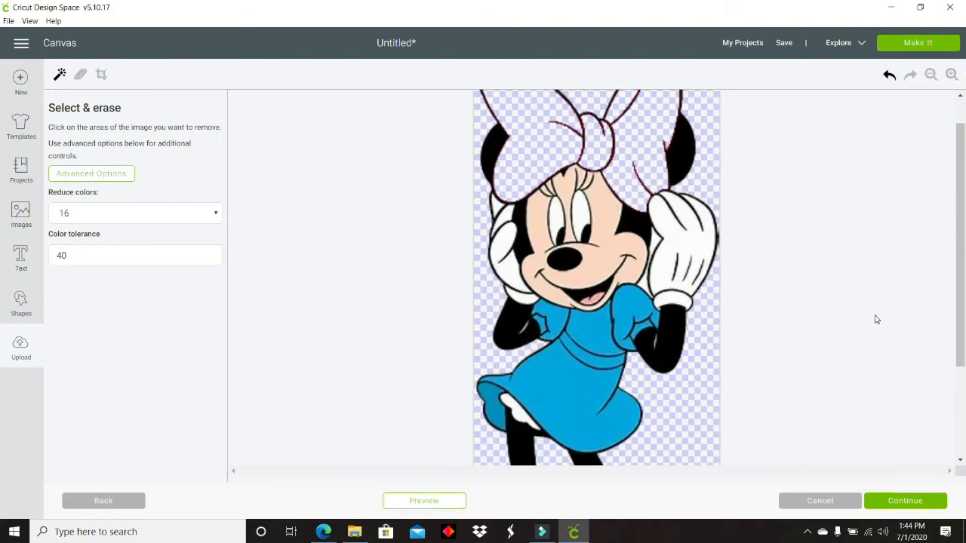
left_click(443, 505)
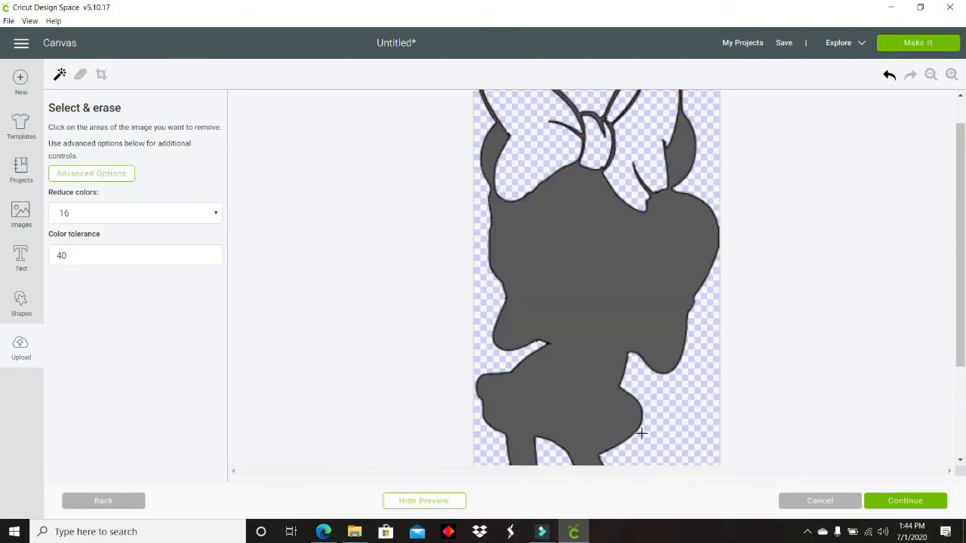
left_click_drag(959, 192, 932, 174)
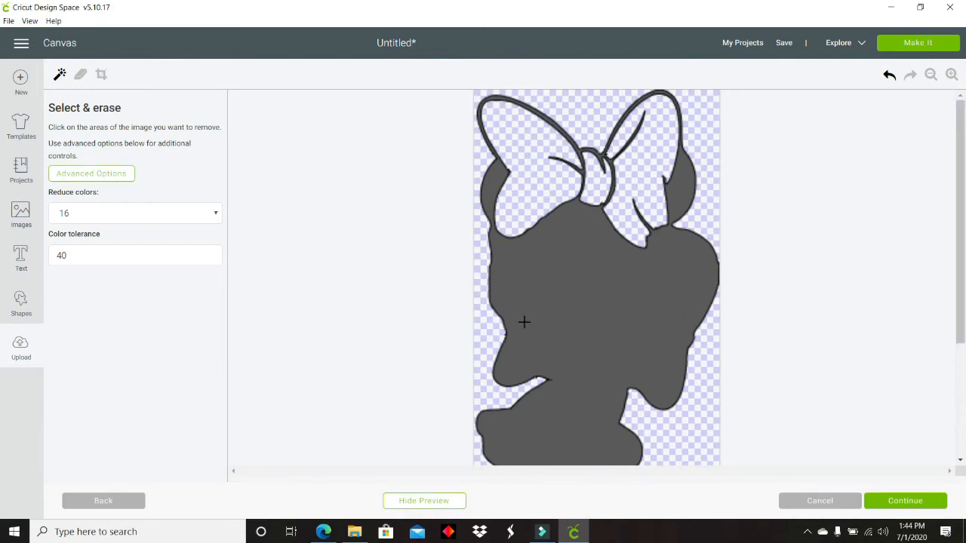
left_click(423, 504)
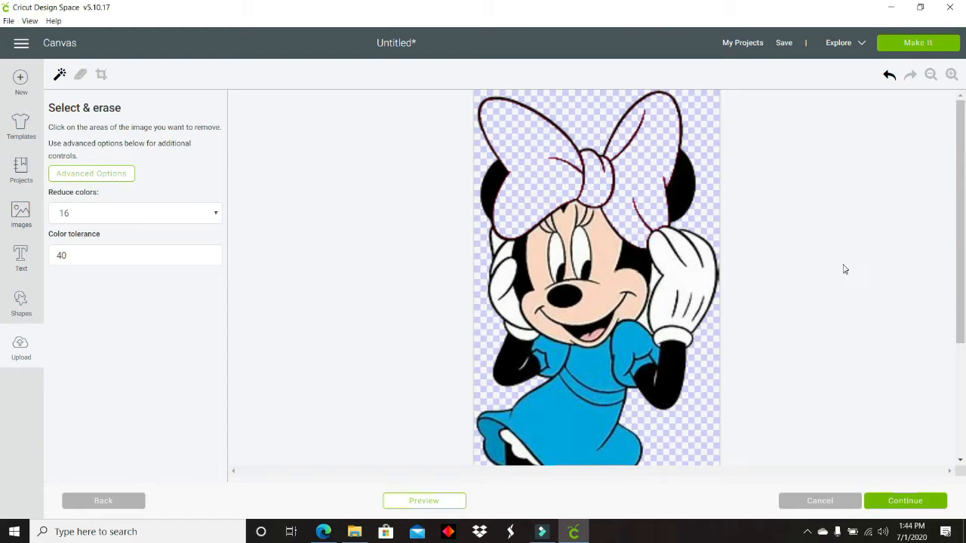
- Erase the remaining skin, eye, glove, dress and shoe colors so only Minnie's black line art is left
left_click(542, 252)
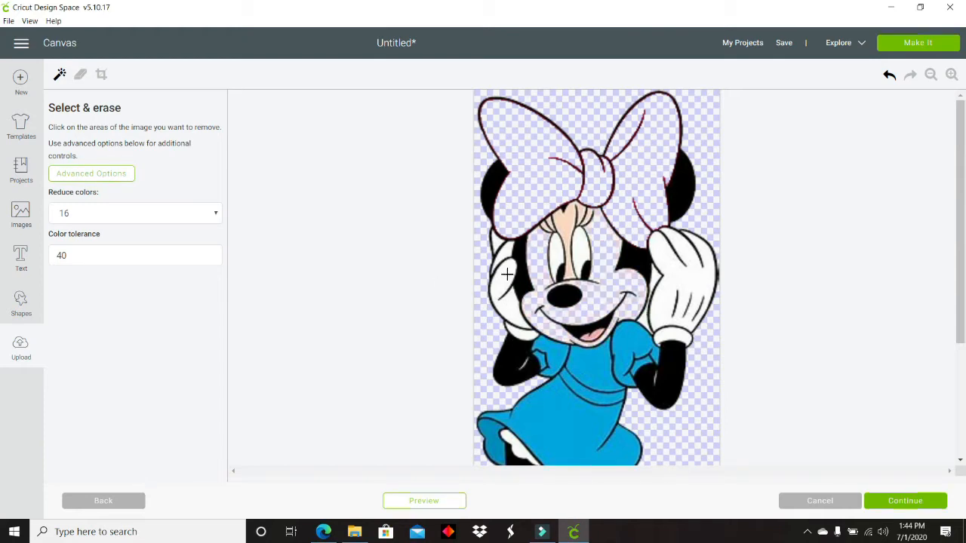
left_click(506, 254)
left_click(572, 222)
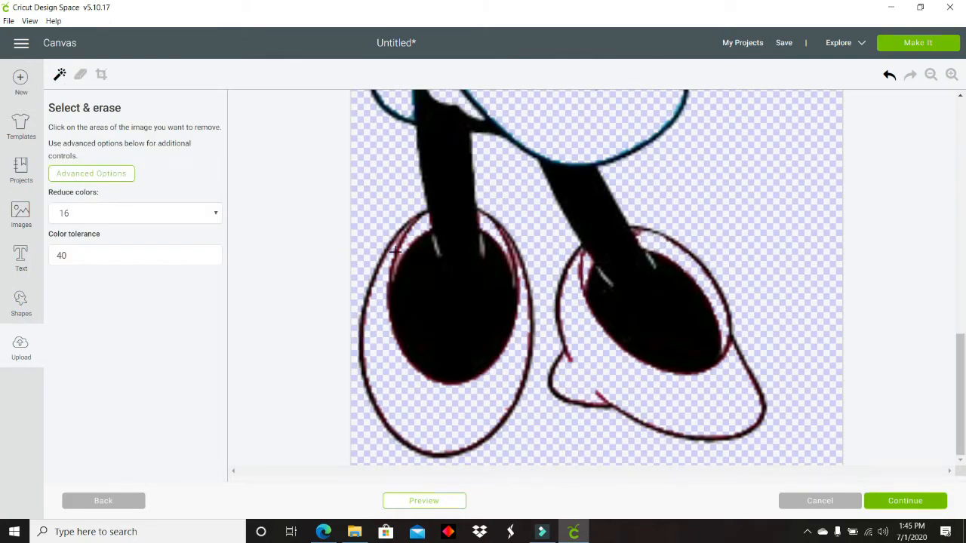
left_click(445, 317)
left_click(890, 76)
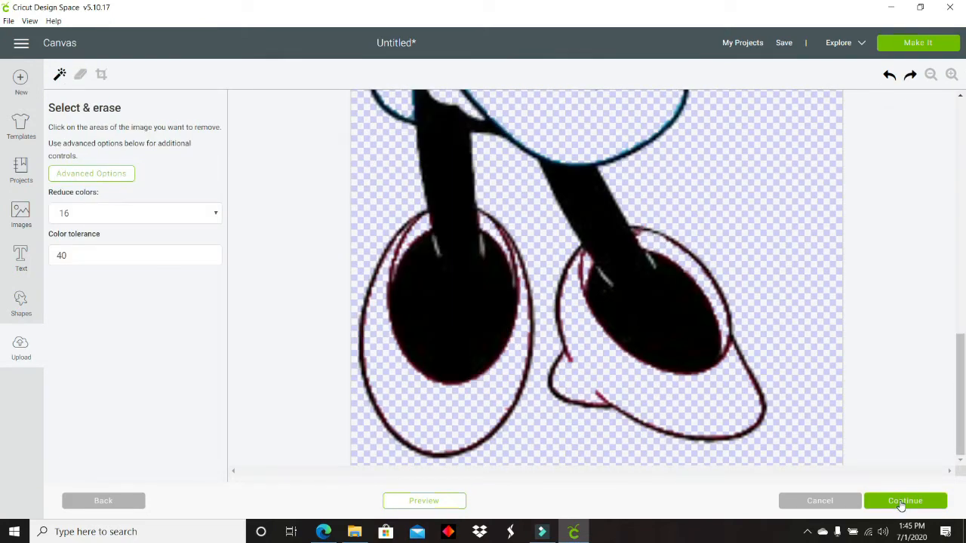
left_click(931, 76)
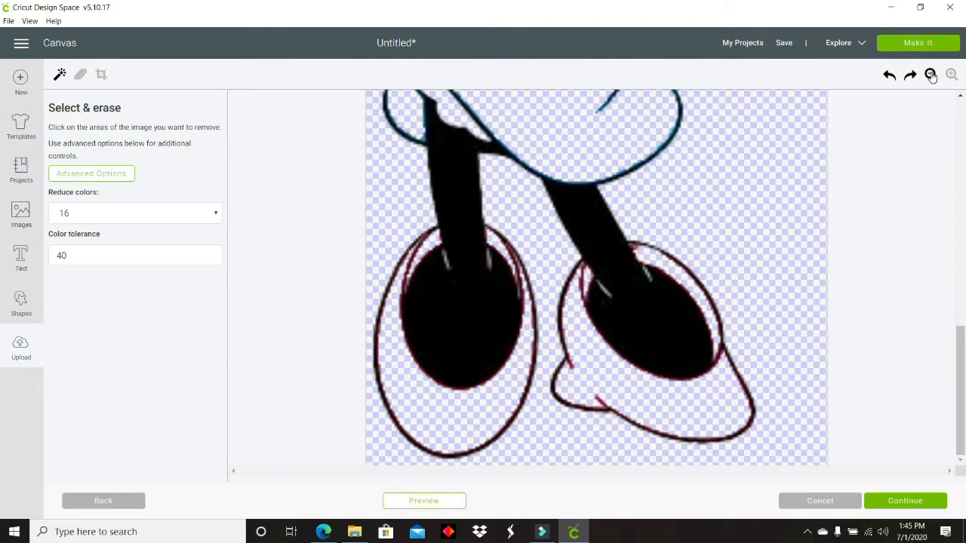
left_click(931, 76)
left_click(931, 76)
left_click(931, 76)
left_click(931, 76)
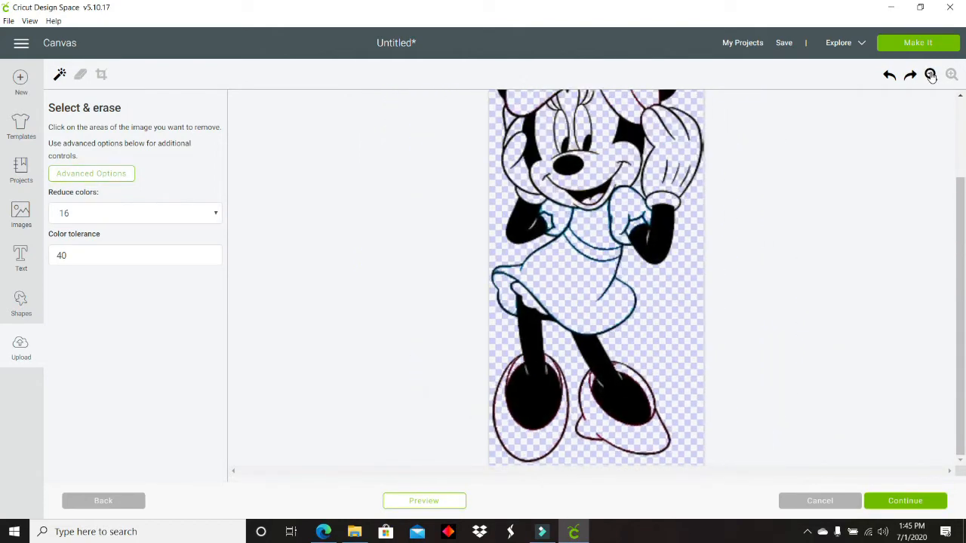
left_click(931, 75)
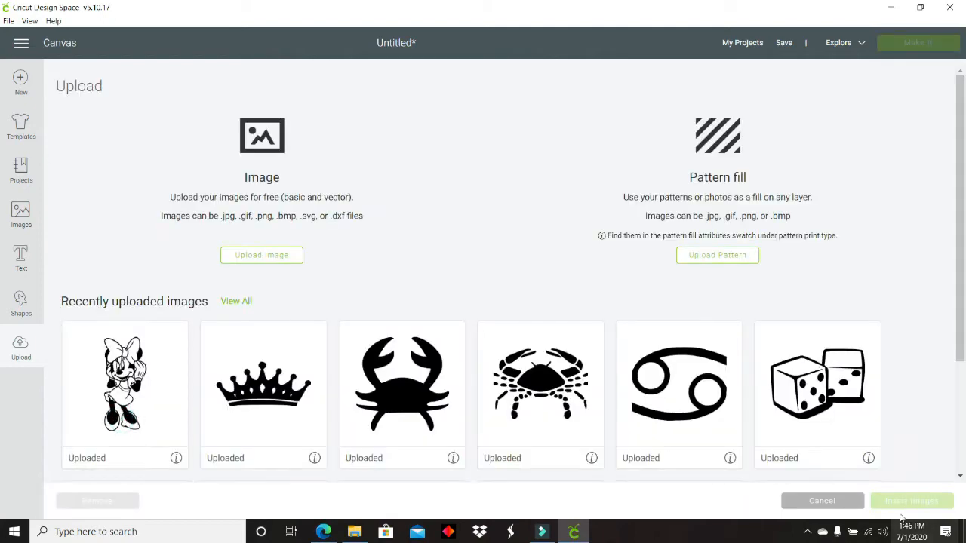
- Insert the uploaded Minnie image on the canvas and arrange five copies of it side by side
left_click(154, 407)
left_click(934, 507)
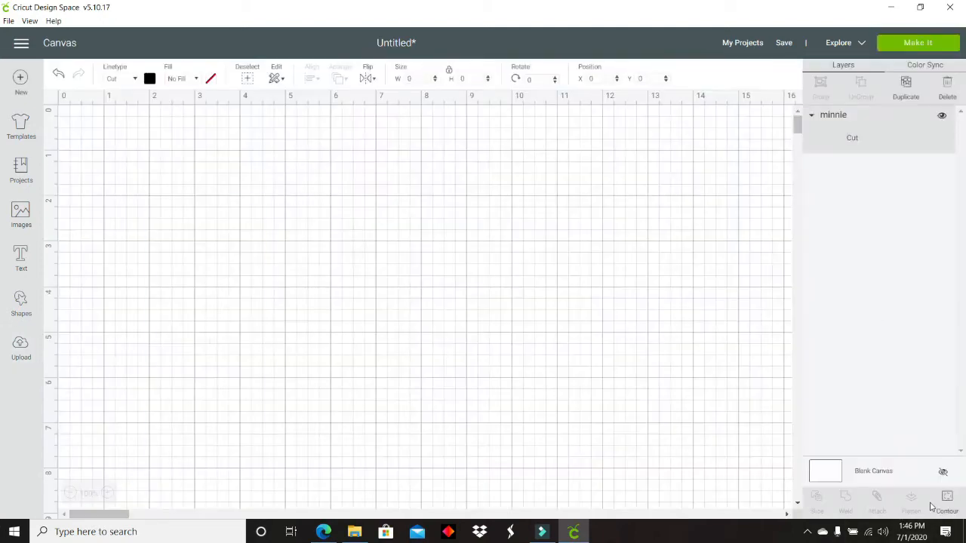
left_click_drag(200, 304, 115, 240)
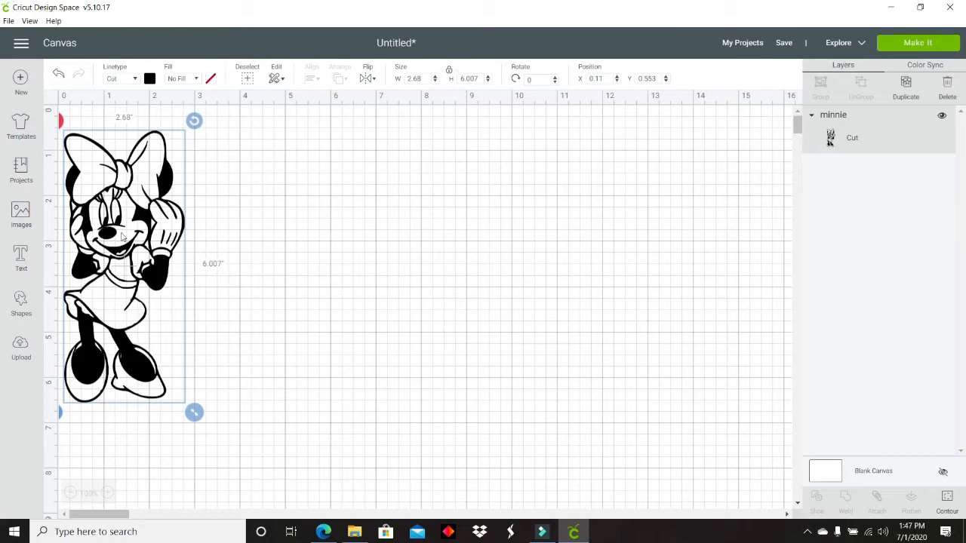
right_click(126, 369)
left_click(154, 121)
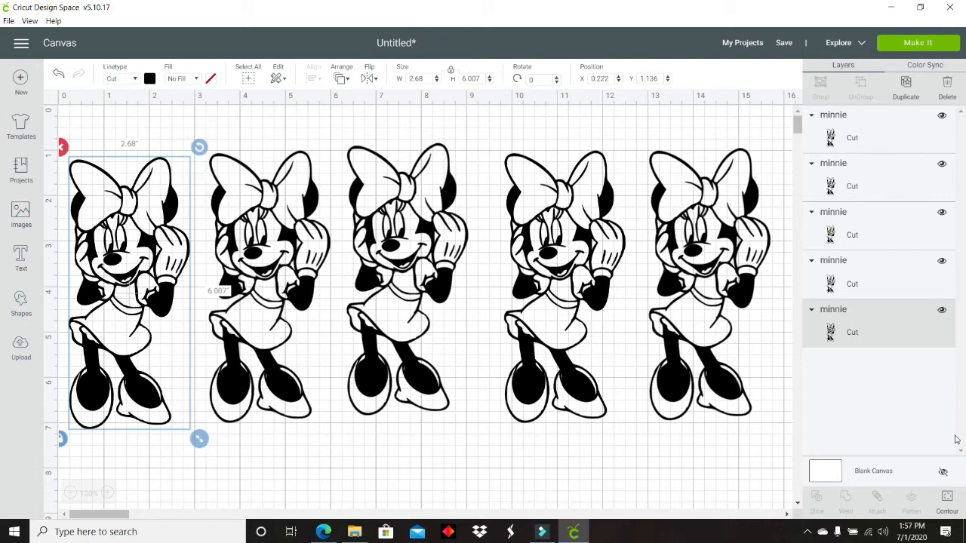
- Hide all contours of the first Minnie copy to make a solid silhouette
left_click(947, 499)
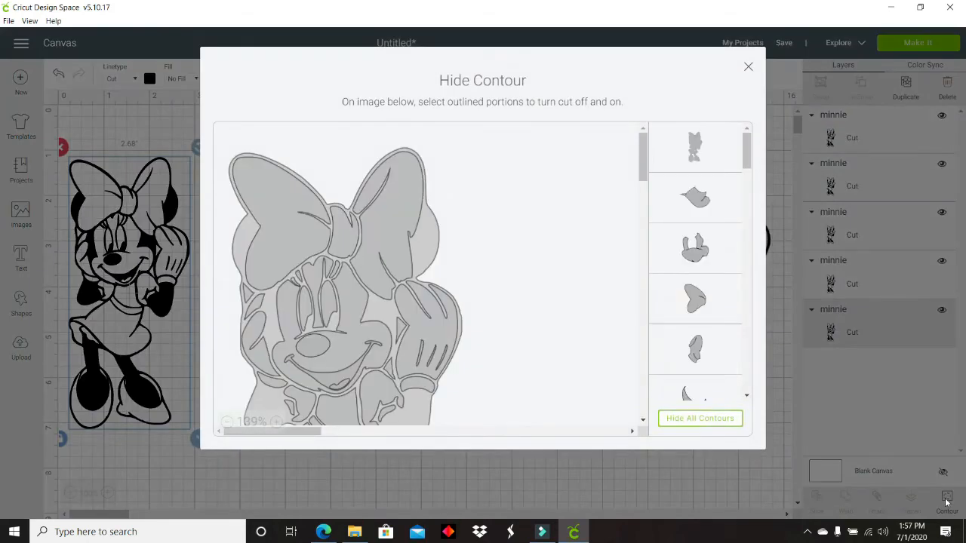
left_click(726, 422)
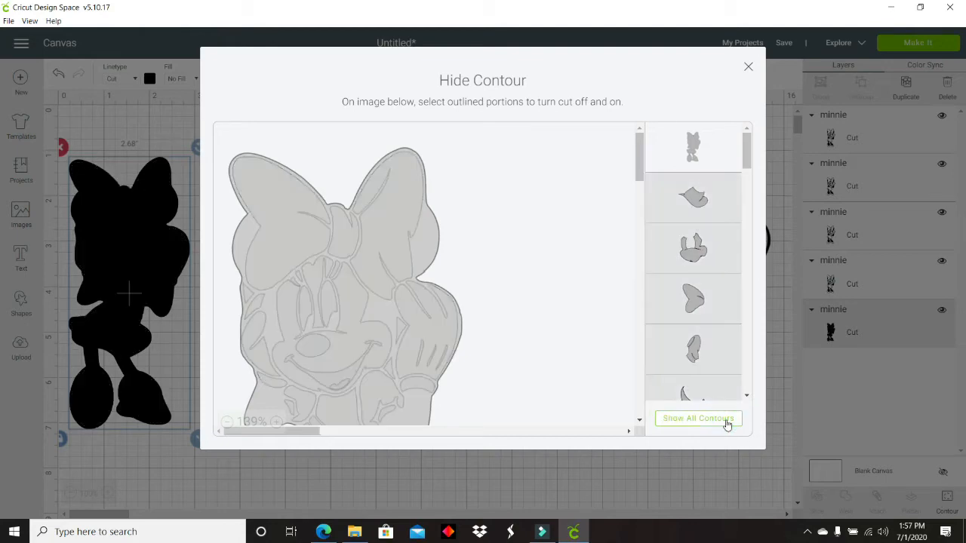
left_click(147, 470)
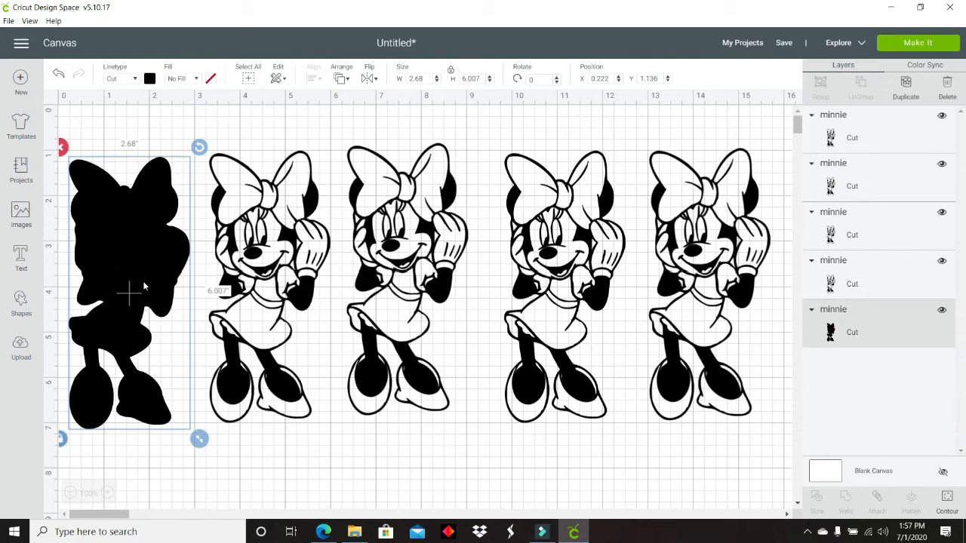
- Hide all contours of the second Minnie copy
left_click(266, 269)
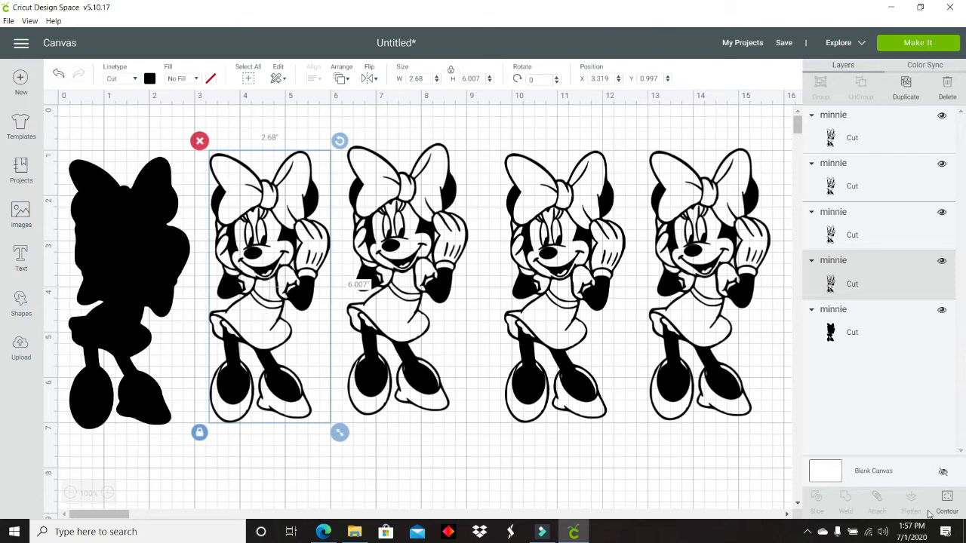
left_click(946, 498)
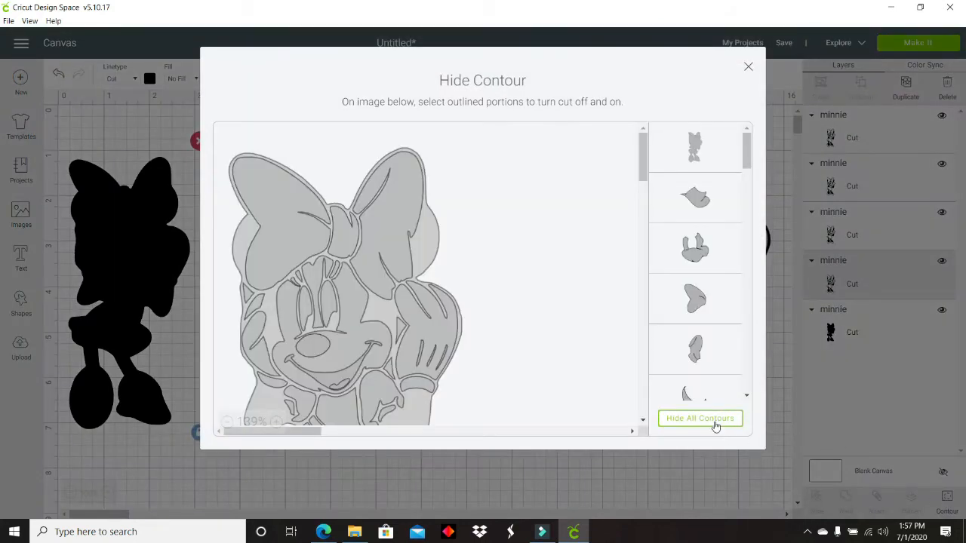
left_click(713, 421)
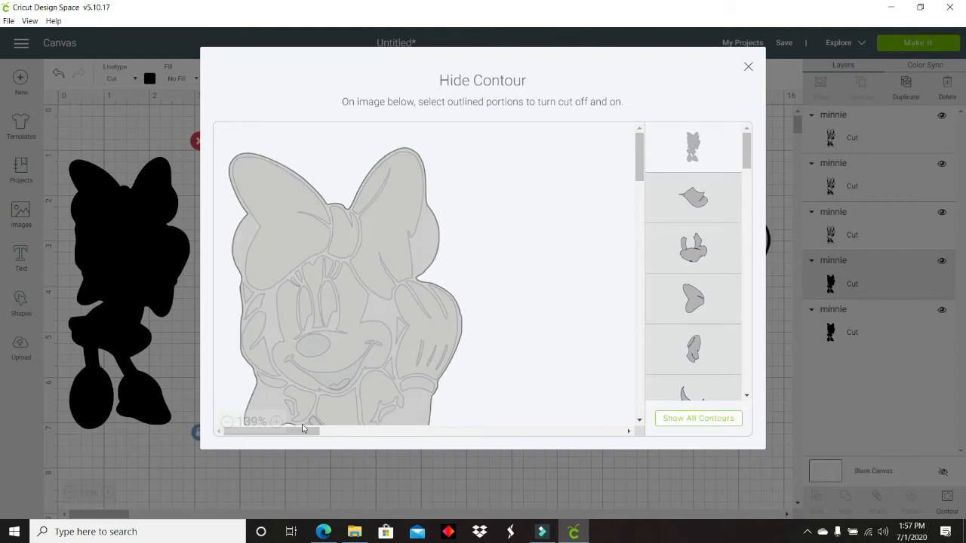
left_click(227, 422)
left_click(226, 421)
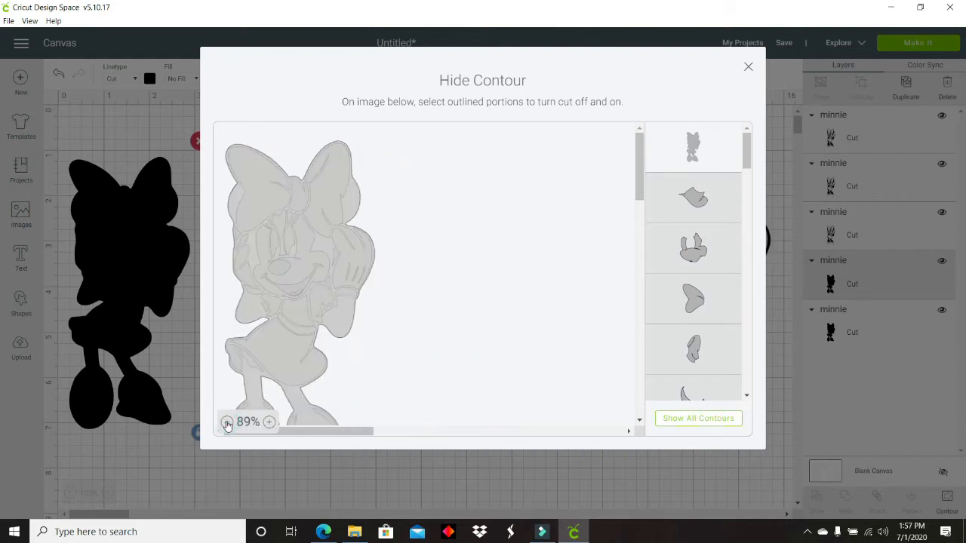
- Turn on the bow and shoe contours of the second copy and hide its outer body outline
left_click(337, 178)
left_click(299, 202)
left_click(693, 299)
scroll(692, 298, "down", 2)
left_click(693, 273)
left_click(693, 323)
double_click(269, 422)
scroll(445, 357, "down", 2)
scroll(675, 175, "up", 2)
left_click(692, 147)
left_click(227, 421)
left_click(227, 422)
left_click(747, 67)
- Color the bow and shoe pieces light purple and position them over the black silhouette
left_click(150, 78)
left_click(189, 181)
left_click_drag(293, 193, 155, 198)
- Hide all contours of the third Minnie copy except the dress and sleeve pieces, including its outer outline
left_click(406, 288)
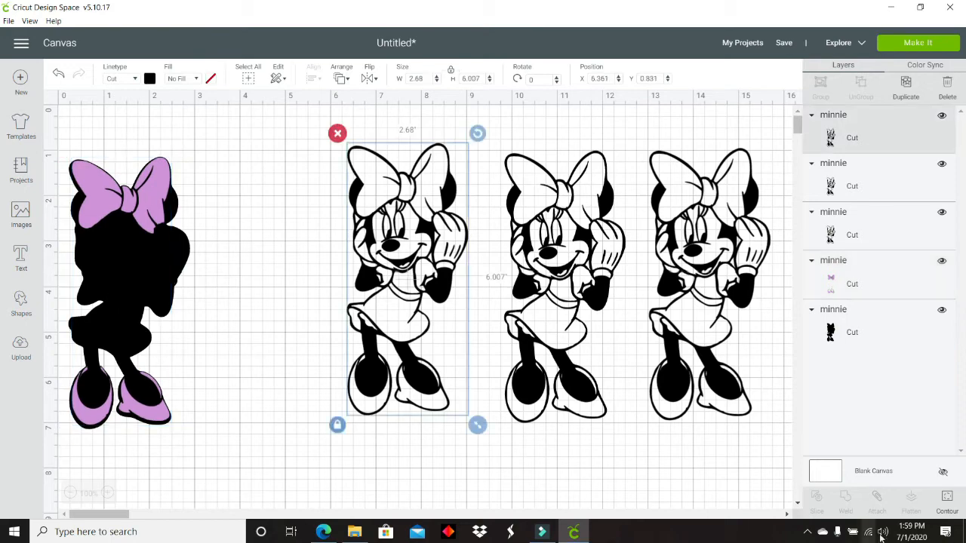
left_click(947, 502)
left_click(697, 418)
triple_click(227, 422)
left_click(271, 307)
double_click(270, 422)
left_click(349, 345)
left_click(278, 353)
scroll(461, 327, "down", 2)
left_click(709, 151)
left_click(748, 66)
- Color the dress pieces blue and position them over the black silhouette
left_click(150, 78)
left_click(163, 161)
left_click_drag(395, 300, 113, 317)
left_click(150, 78)
left_click(210, 161)
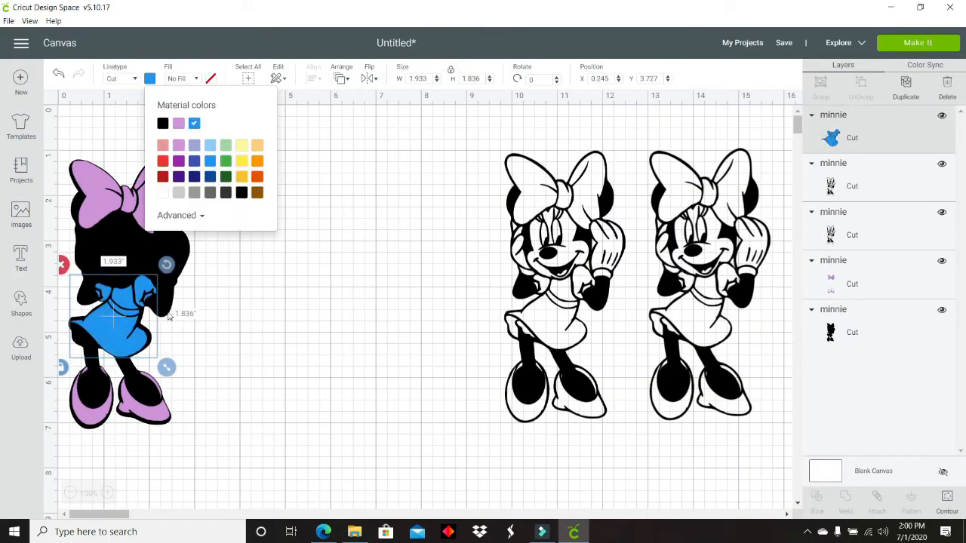
- Reduce the fourth Minnie copy to the glove, eye and petticoat contours, hiding its outer outline
left_click(567, 323)
left_click(947, 500)
scroll(464, 390, "down", 5)
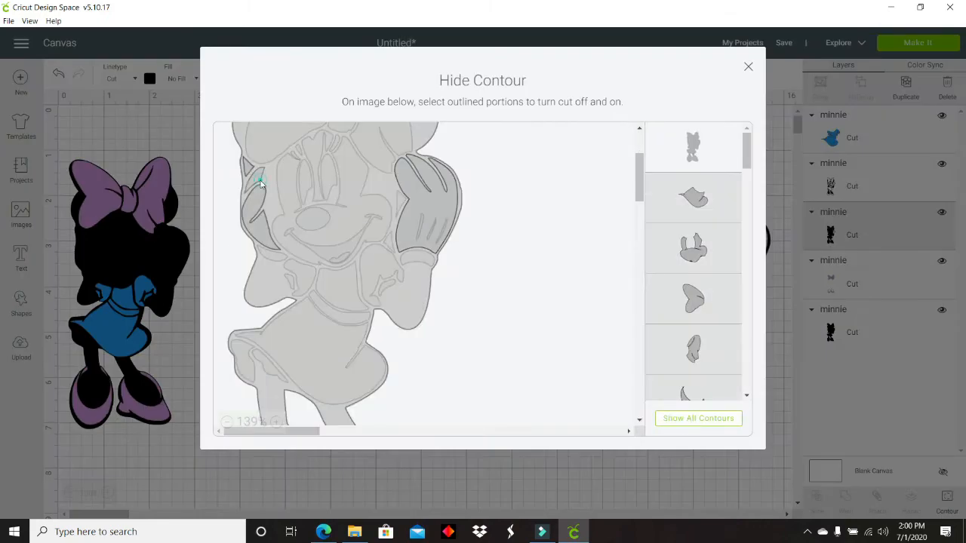
left_click(693, 147)
left_click(747, 67)
- Color the glove, eye and petticoat pieces white and align them on the silhouette
left_click(150, 79)
left_click(209, 123)
left_click_drag(608, 261, 173, 257)
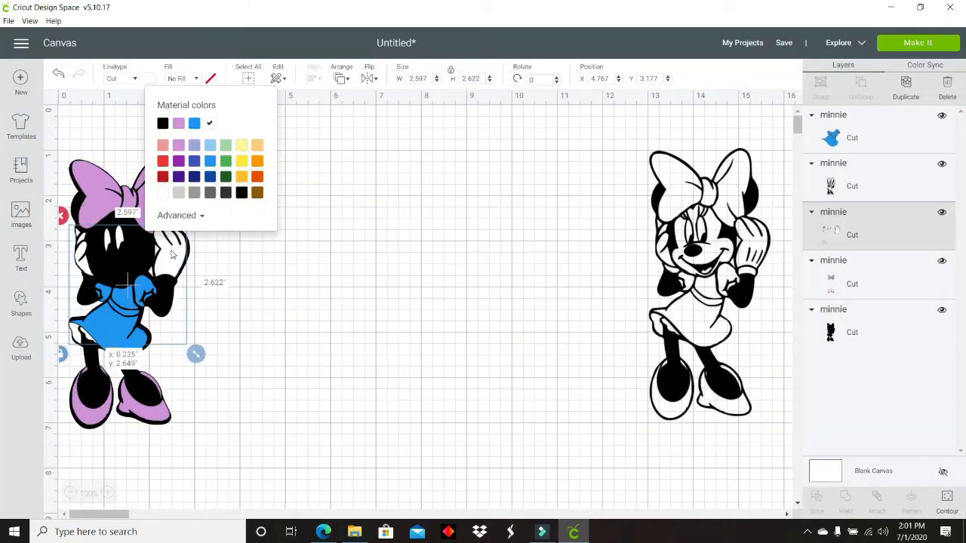
- Hide every contour of the last full Minnie copy except those of the face
left_click_drag(719, 260, 430, 261)
left_click(946, 499)
left_click(227, 422)
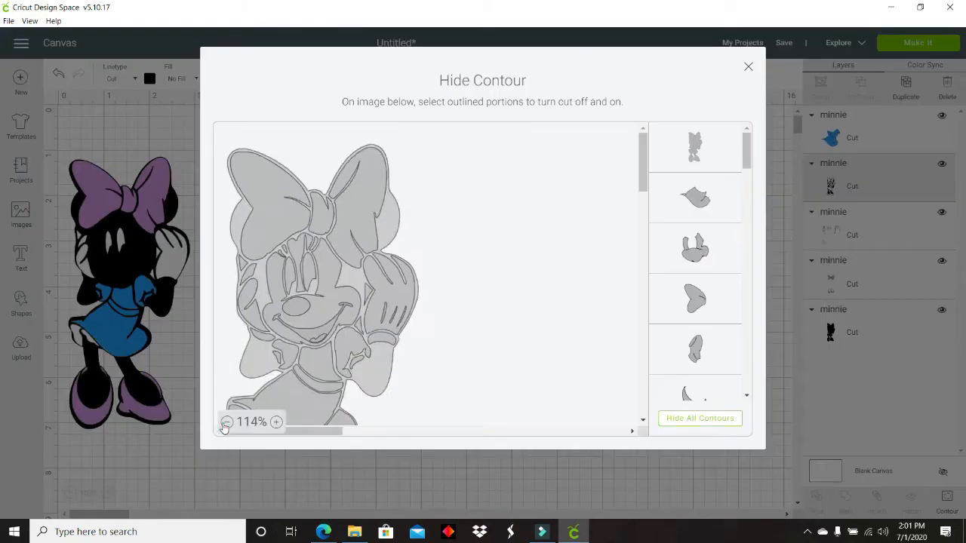
left_click(725, 419)
left_click(275, 424)
scroll(329, 347, "down", 4)
scroll(409, 295, "up", 2)
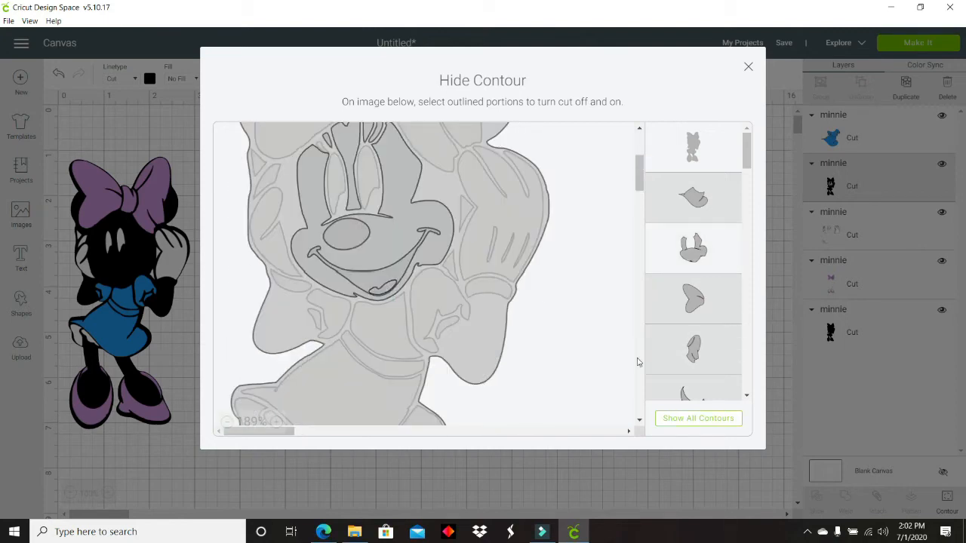
left_click(410, 295)
left_click(748, 67)
- Color the face piece light gray and fit it onto the layered Minnie figure
left_click(149, 78)
left_click(257, 175)
left_click_drag(404, 236, 122, 251)
left_click(339, 241)
- Preview the cutting mats to check how the pieces are split by color, and return to the canvas
left_click(907, 46)
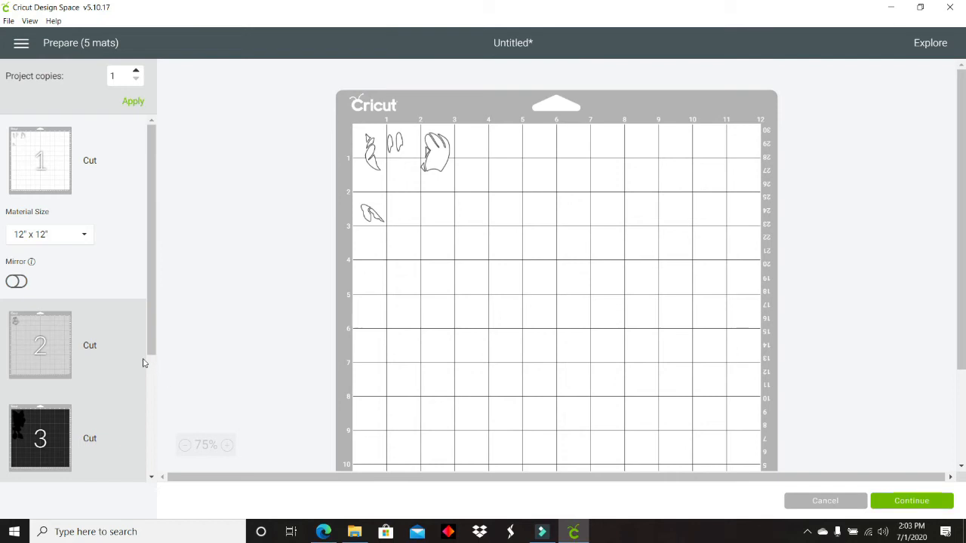
left_click_drag(151, 352, 161, 477)
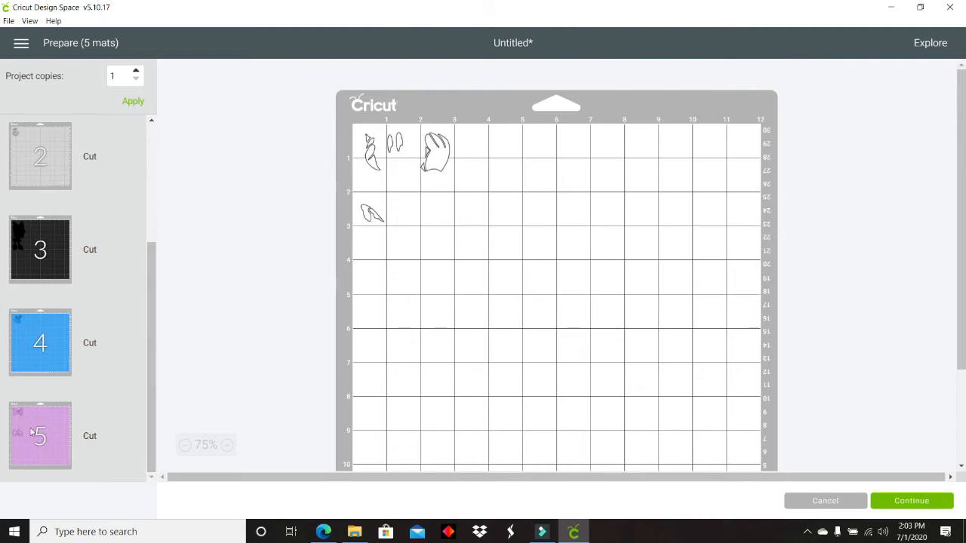
left_click(823, 502)
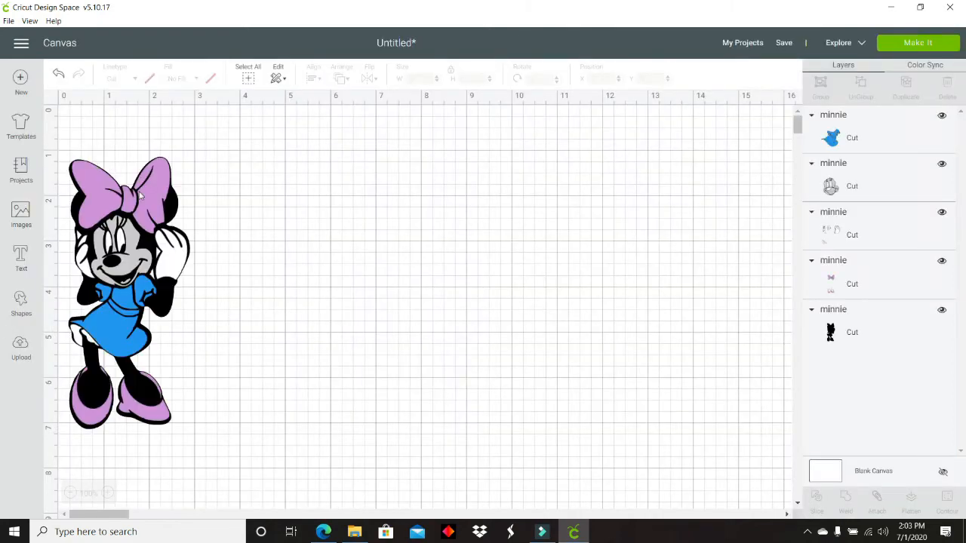
- Recolor all the Minnie layers black
left_click(249, 78)
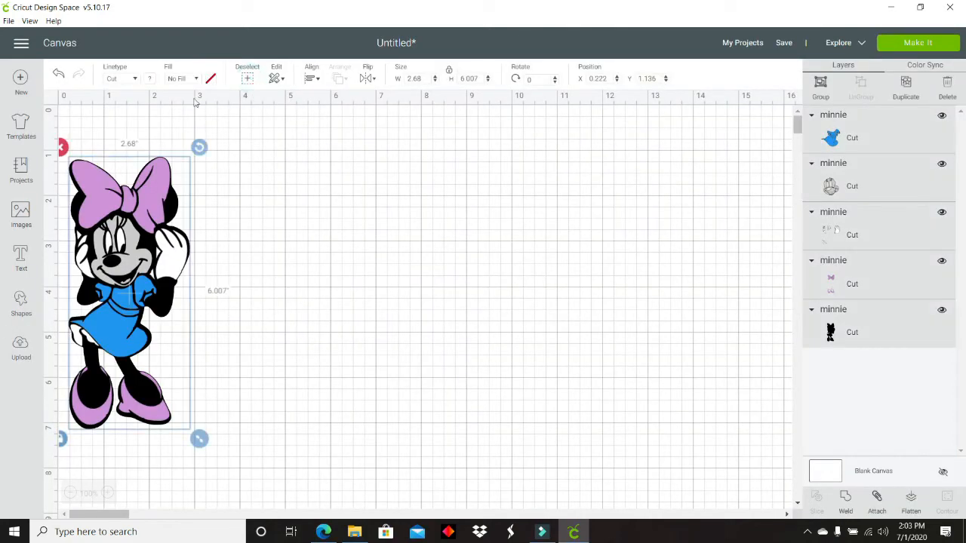
left_click(150, 79)
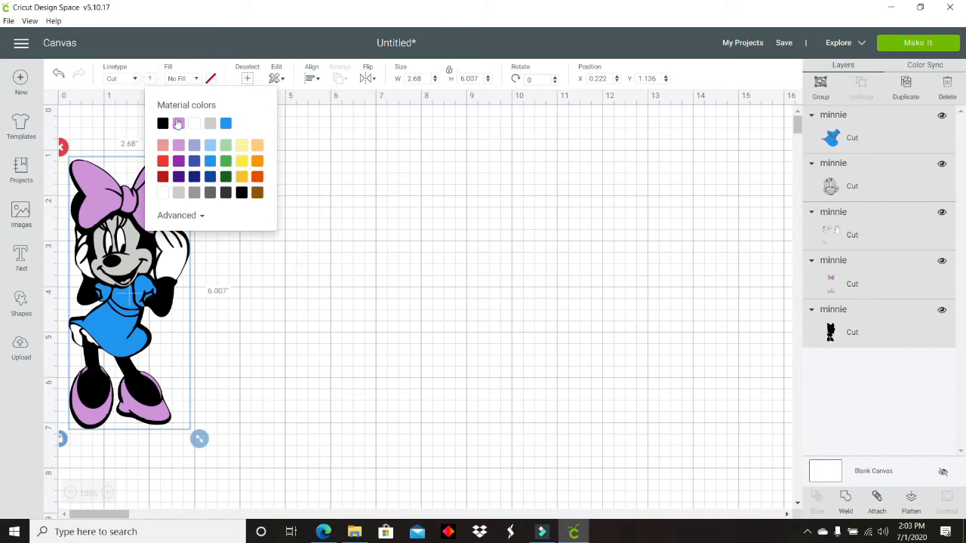
left_click(163, 123)
left_click(260, 353)
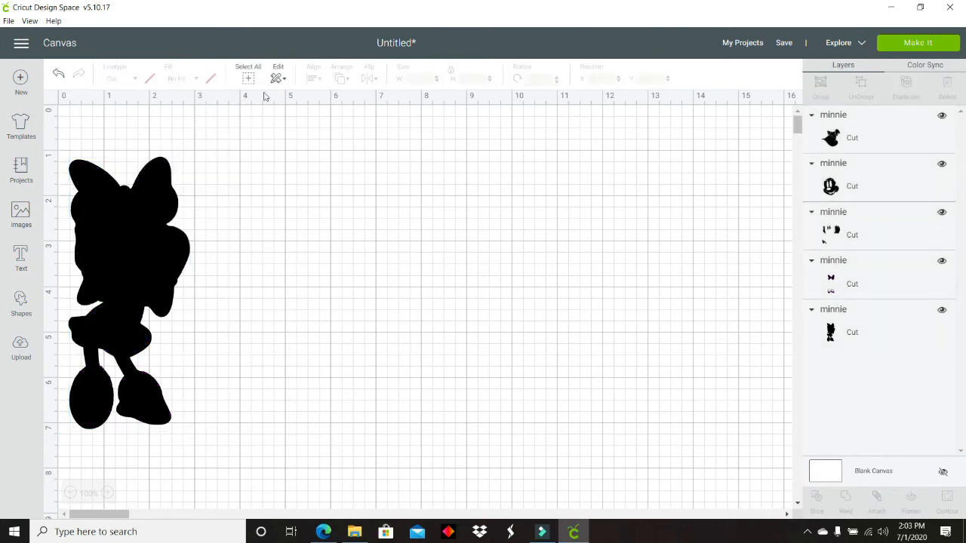
- Open the mat preview for the all-black project and turn on mirroring
left_click(928, 47)
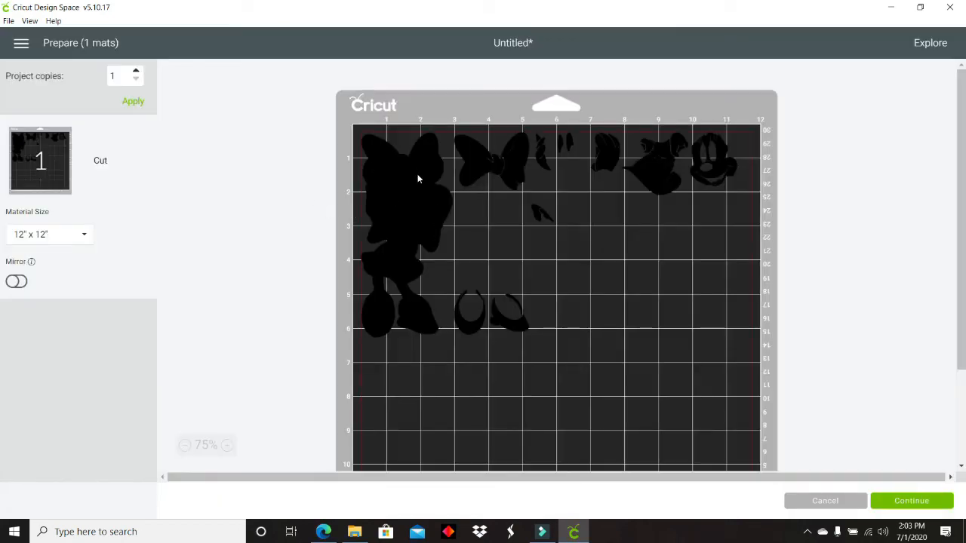
left_click(18, 281)
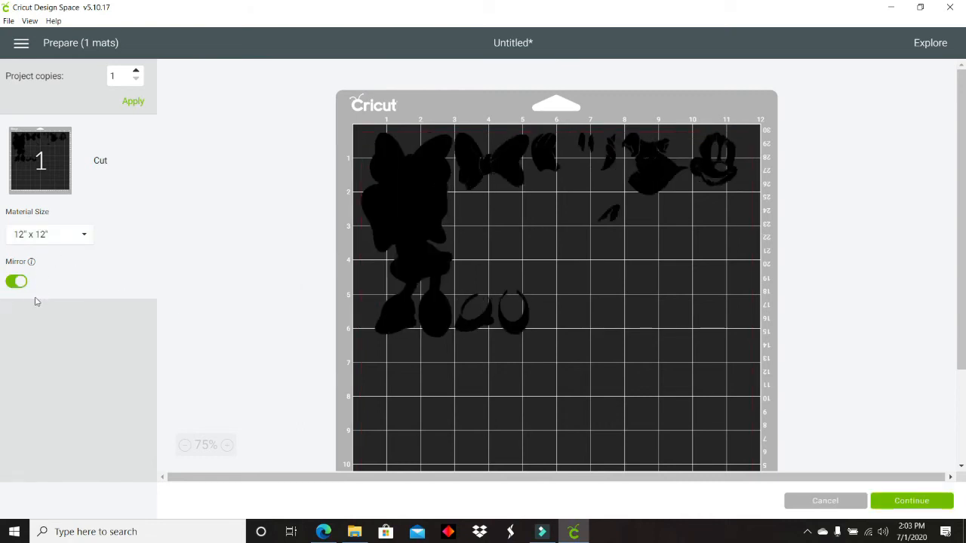
- Spread the face, dress, glove, bow and shoe pieces apart on the cutting mat
left_click(726, 173)
left_click_drag(646, 173, 774, 339)
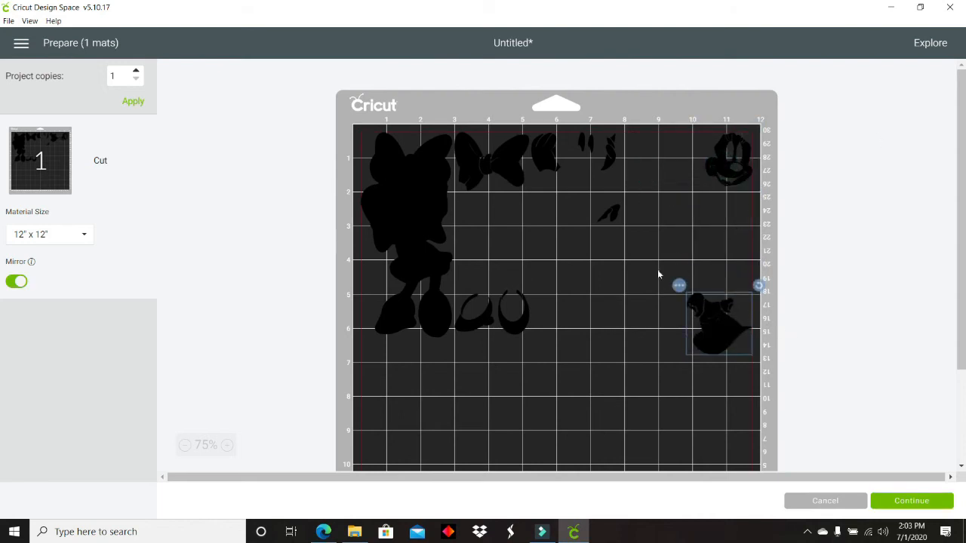
left_click_drag(478, 321, 410, 469)
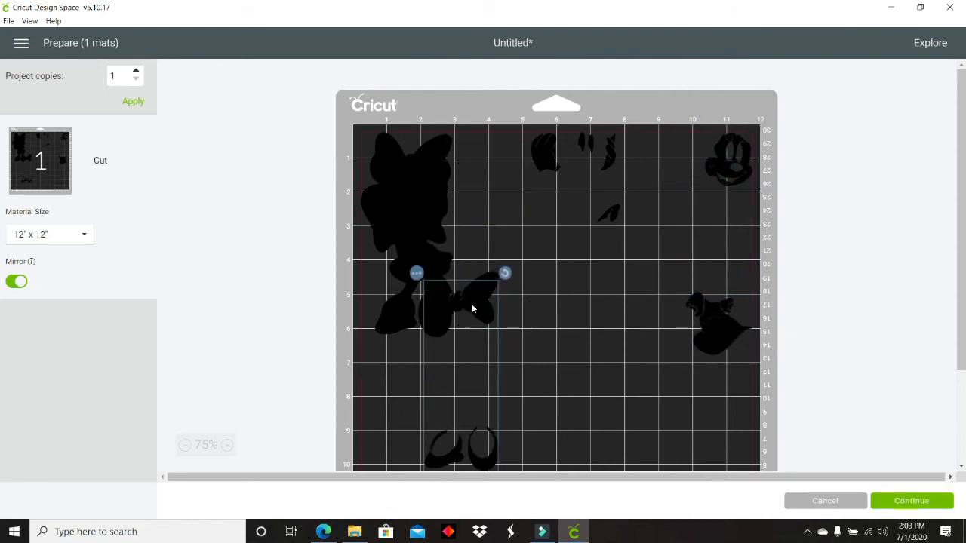
left_click_drag(473, 309, 410, 351)
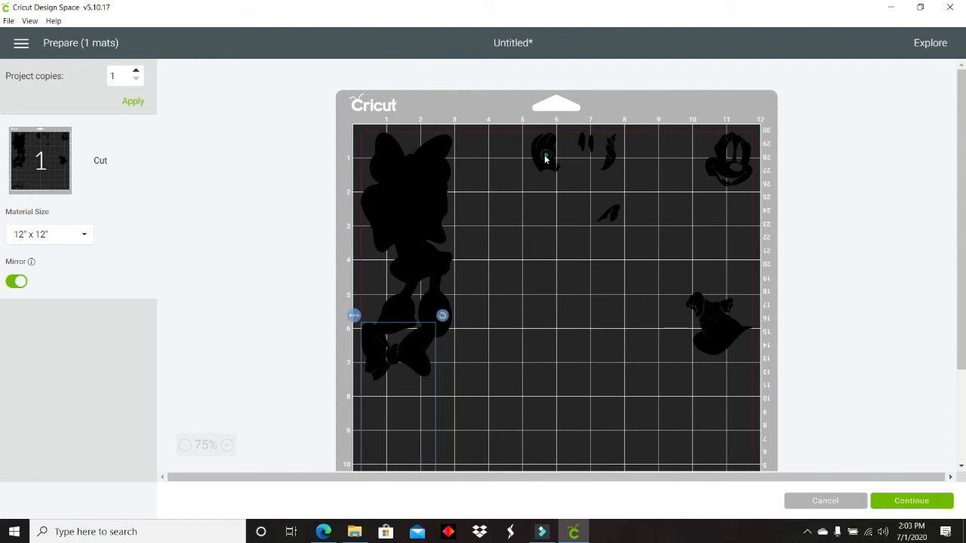
left_click(544, 157)
scroll(616, 223, "down", 3)
left_click_drag(358, 373, 584, 379)
left_click(721, 201)
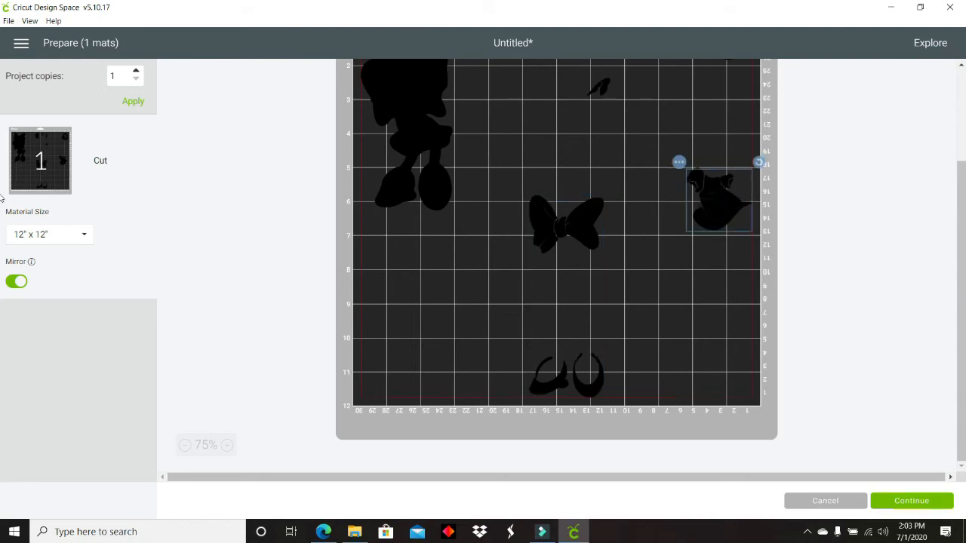
left_click_drag(961, 220, 952, 120)
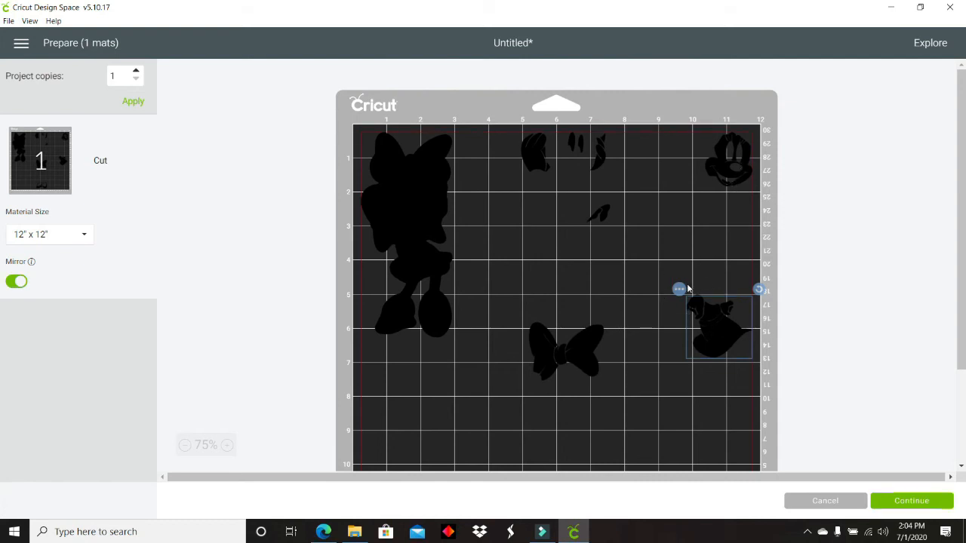
left_click(529, 334)
left_click_drag(558, 341, 551, 286)
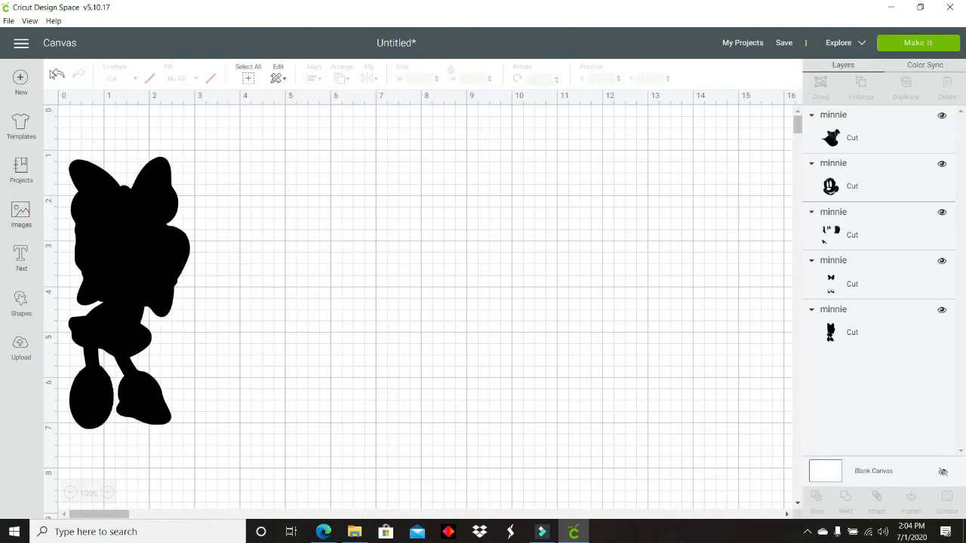
- Undo the black recoloring of all the Minnie layers
left_click(59, 75)
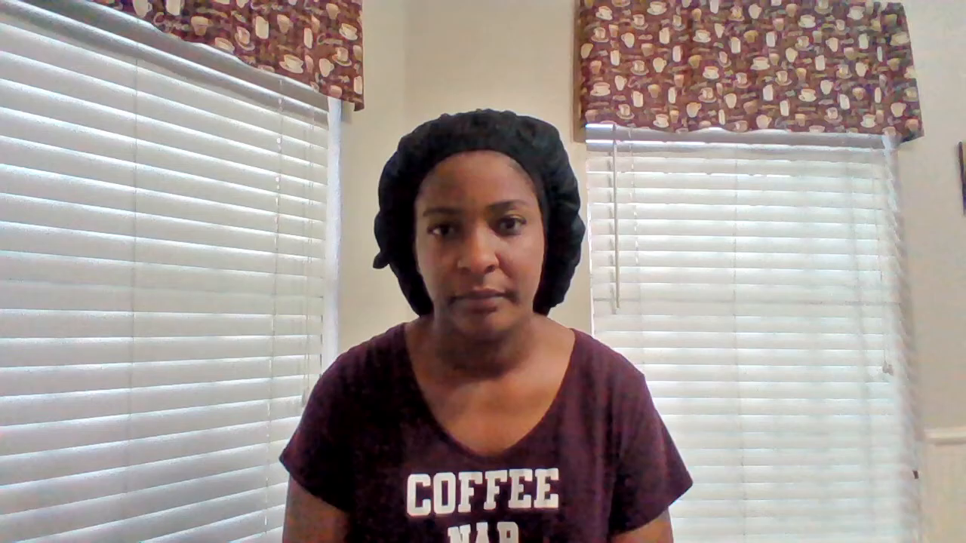